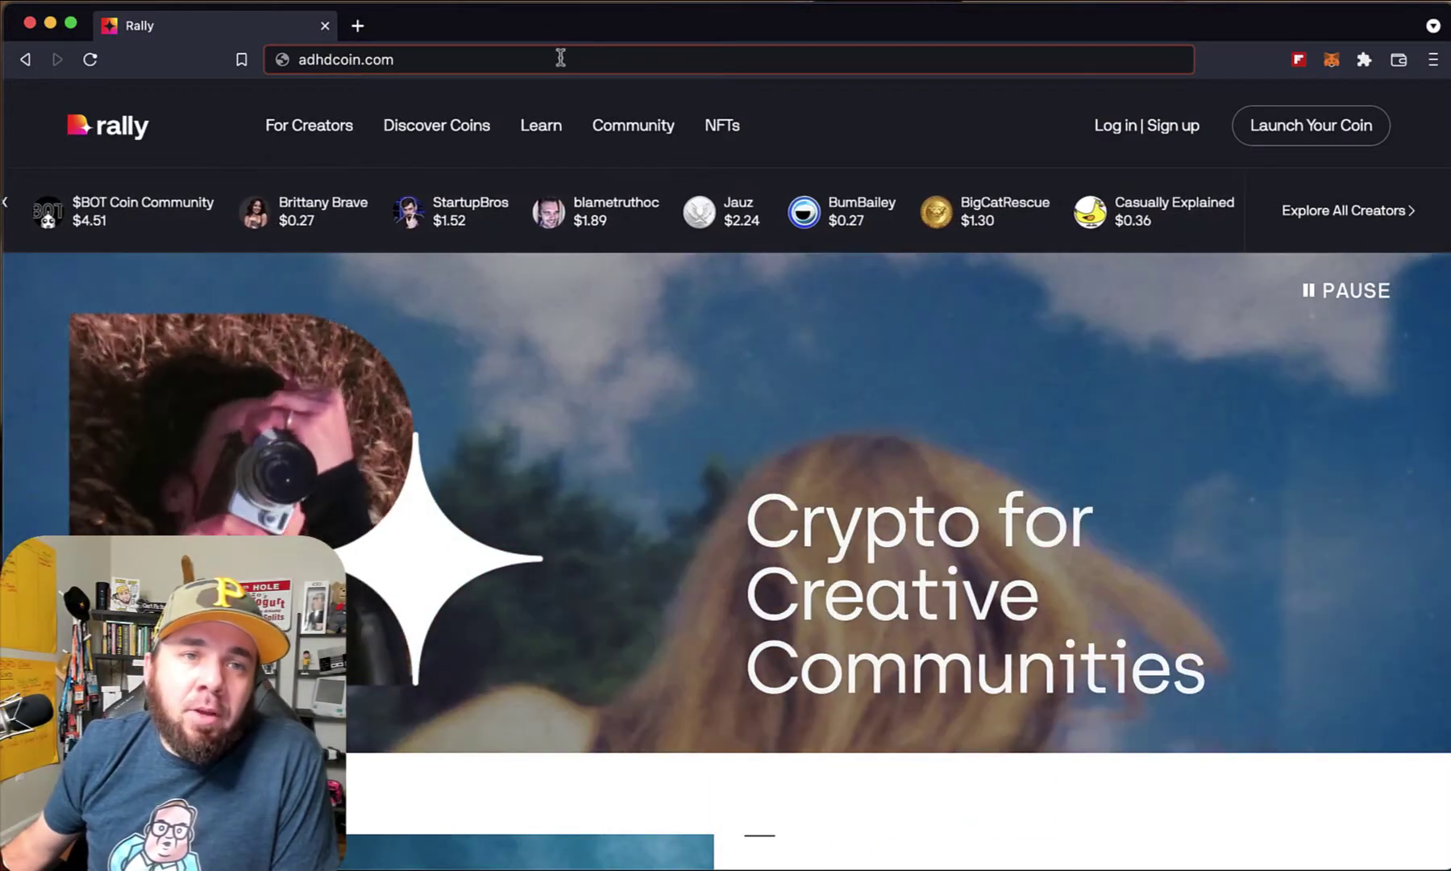
# - Go to adhdcoin.com's $ADHD page and open Rally's Create an account form at its first-name field
pyautogui.press('Return')
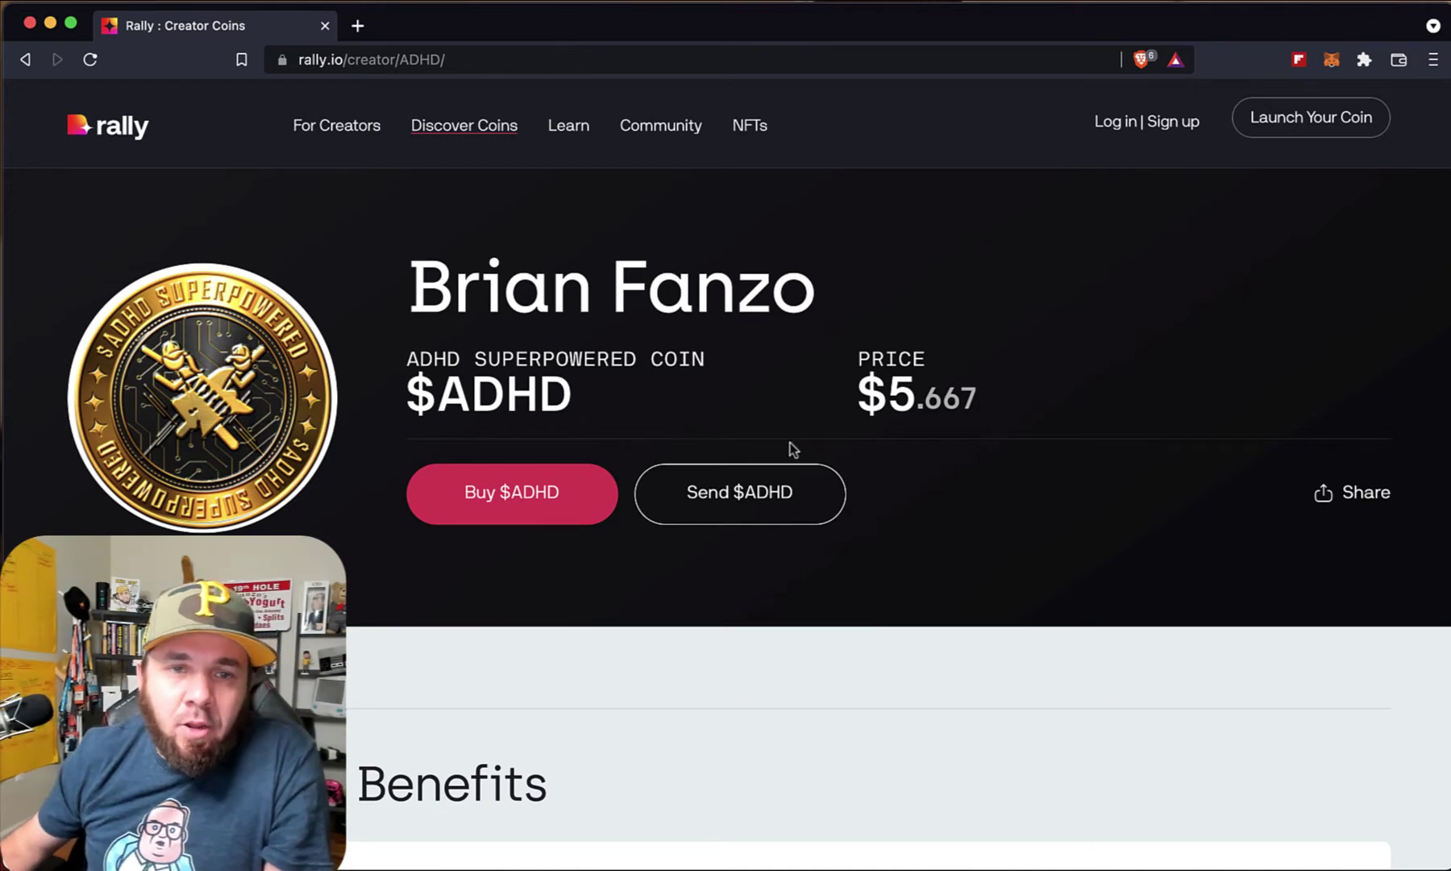
pyautogui.click(1182, 126)
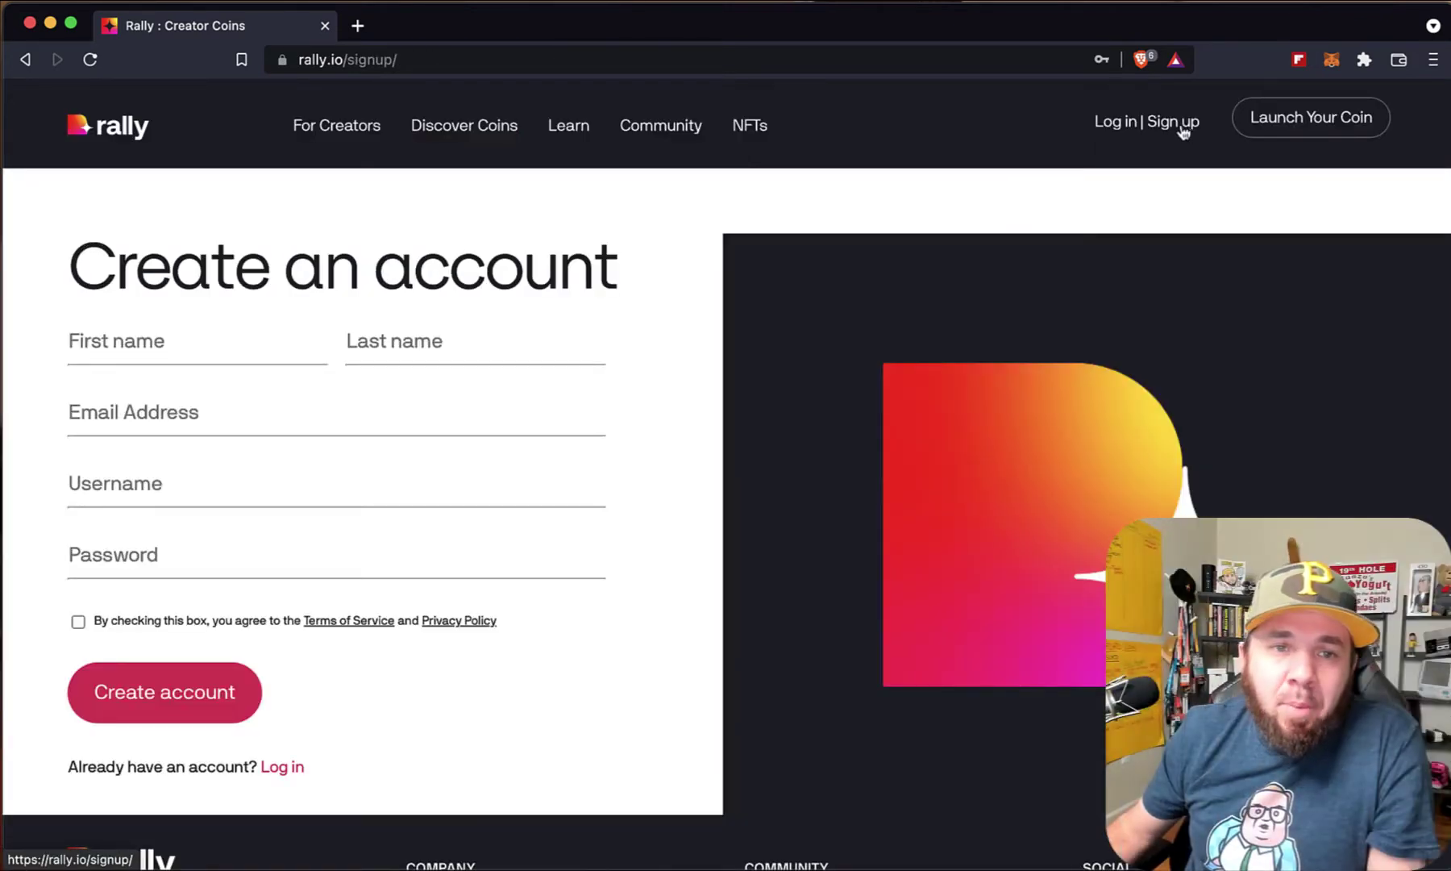
pyautogui.click(183, 329)
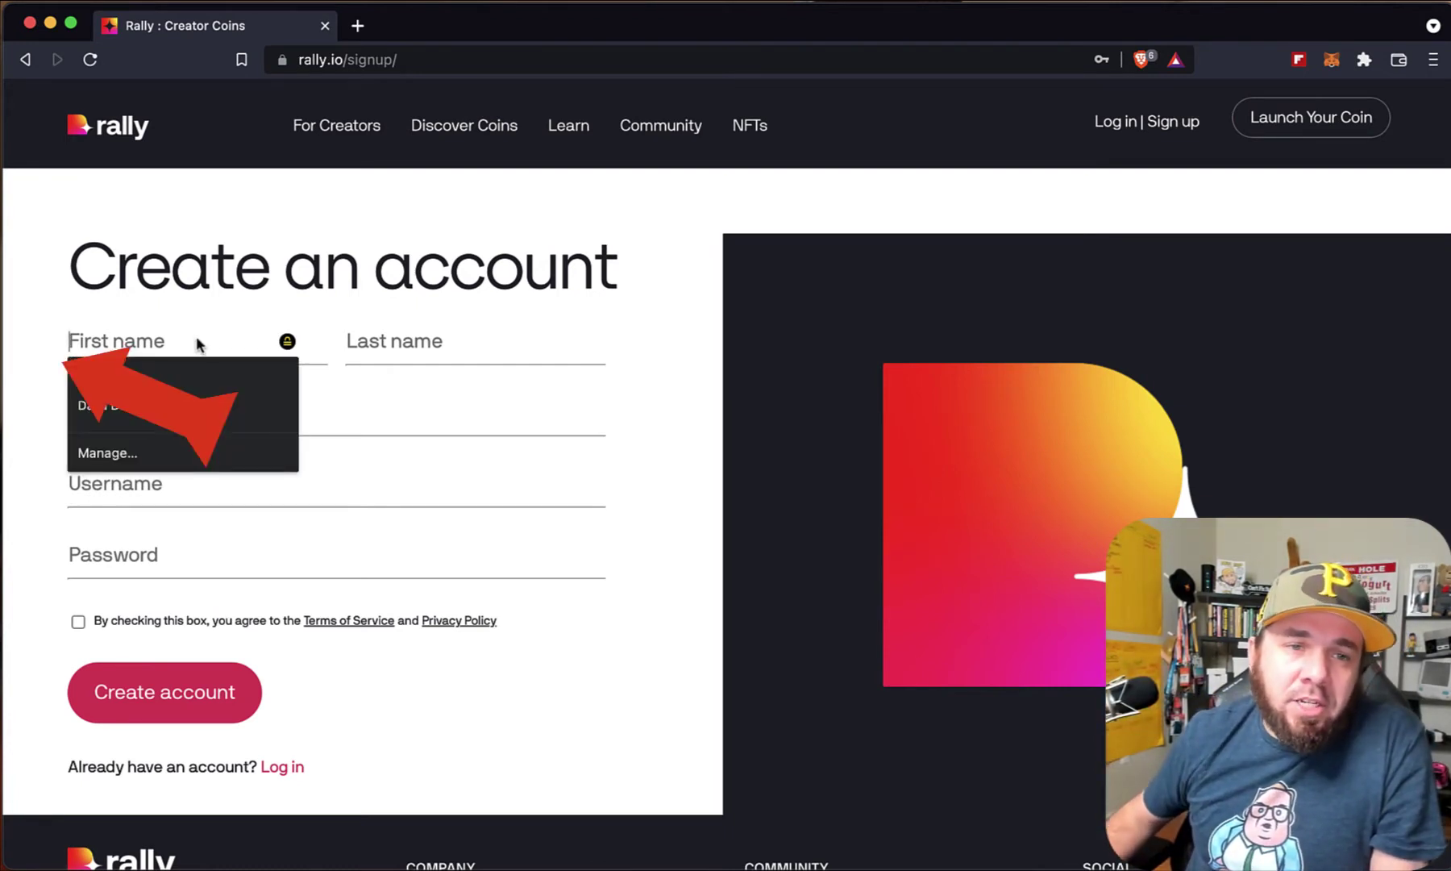
# - Switch from sign-up to log in, and sign in using the saved autofill email and password
pyautogui.click(348, 362)
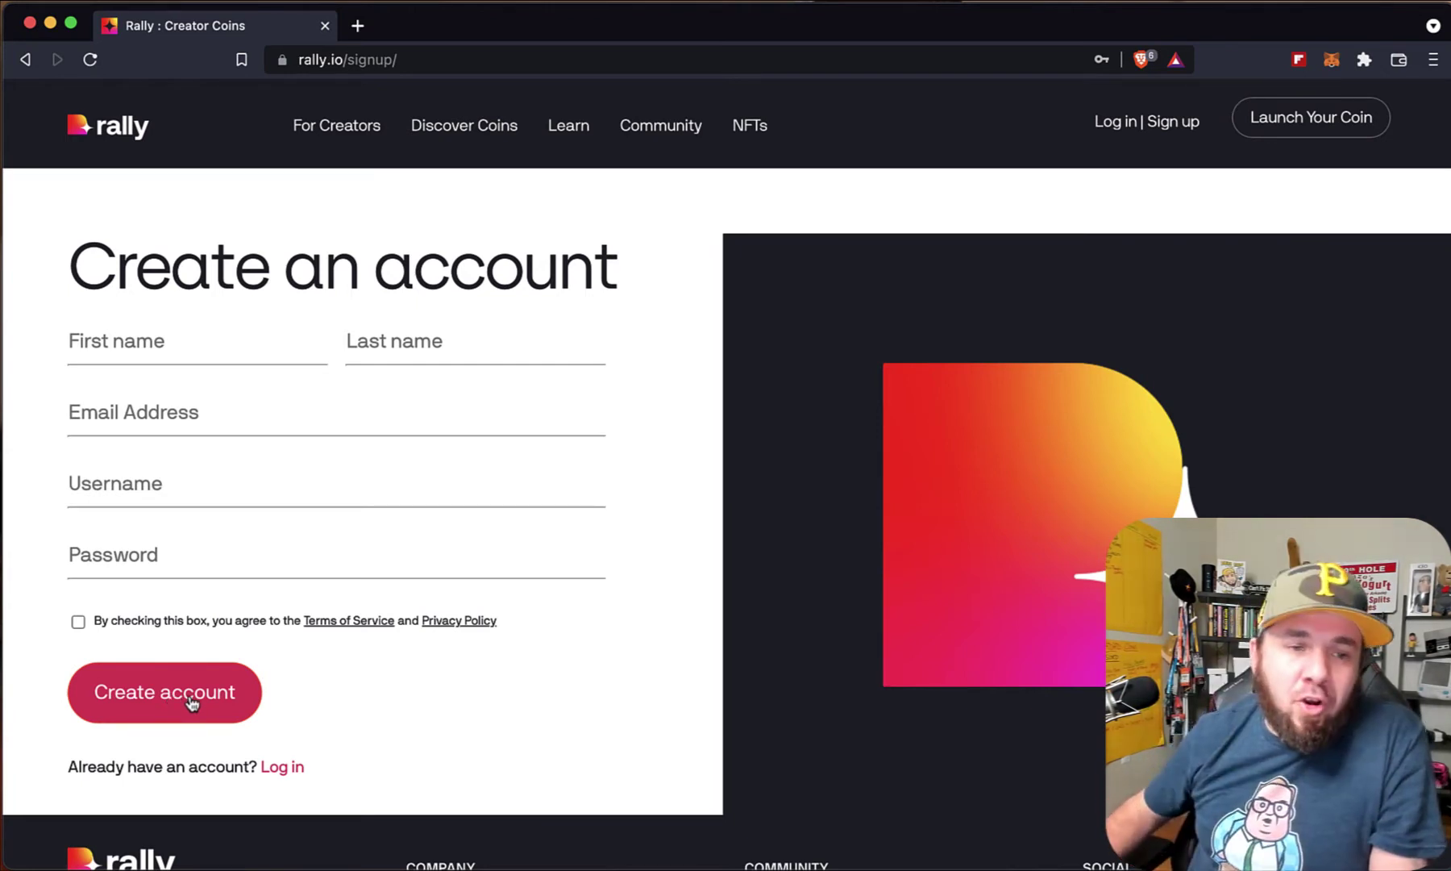
pyautogui.click(298, 768)
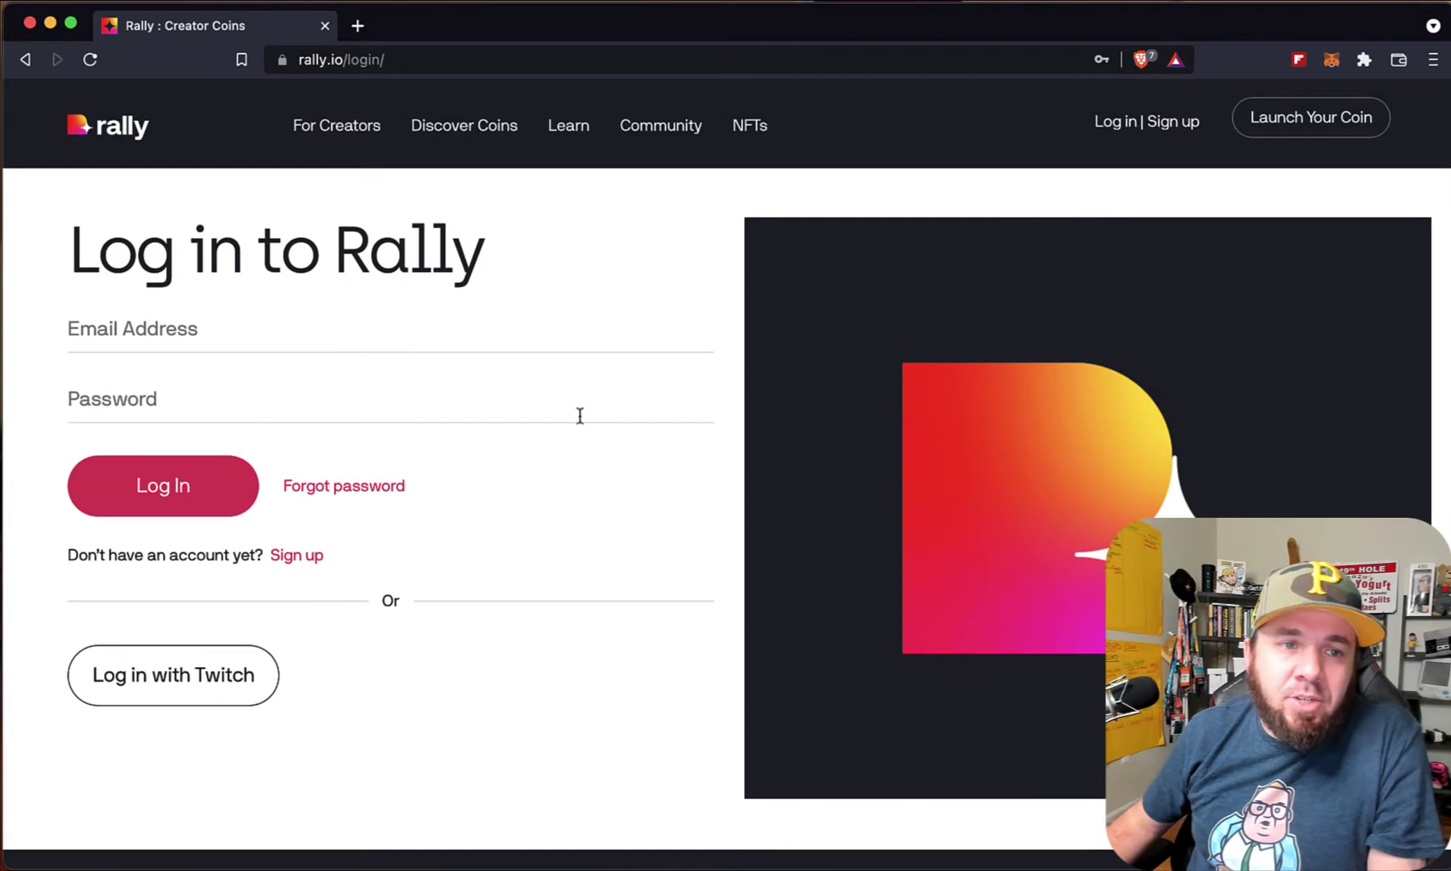
pyautogui.click(364, 326)
pyautogui.click(174, 387)
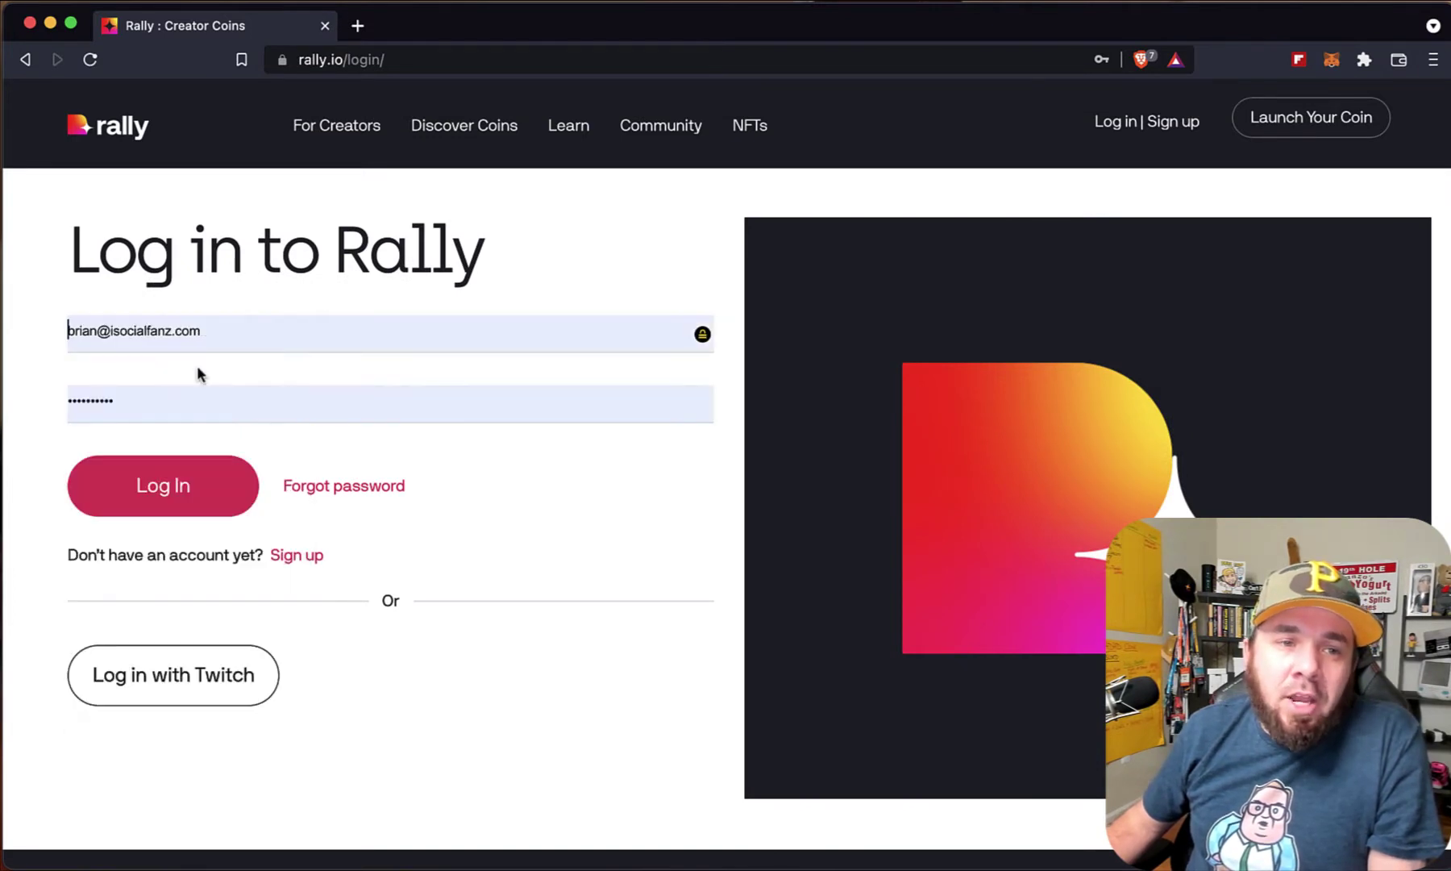
pyautogui.click(150, 488)
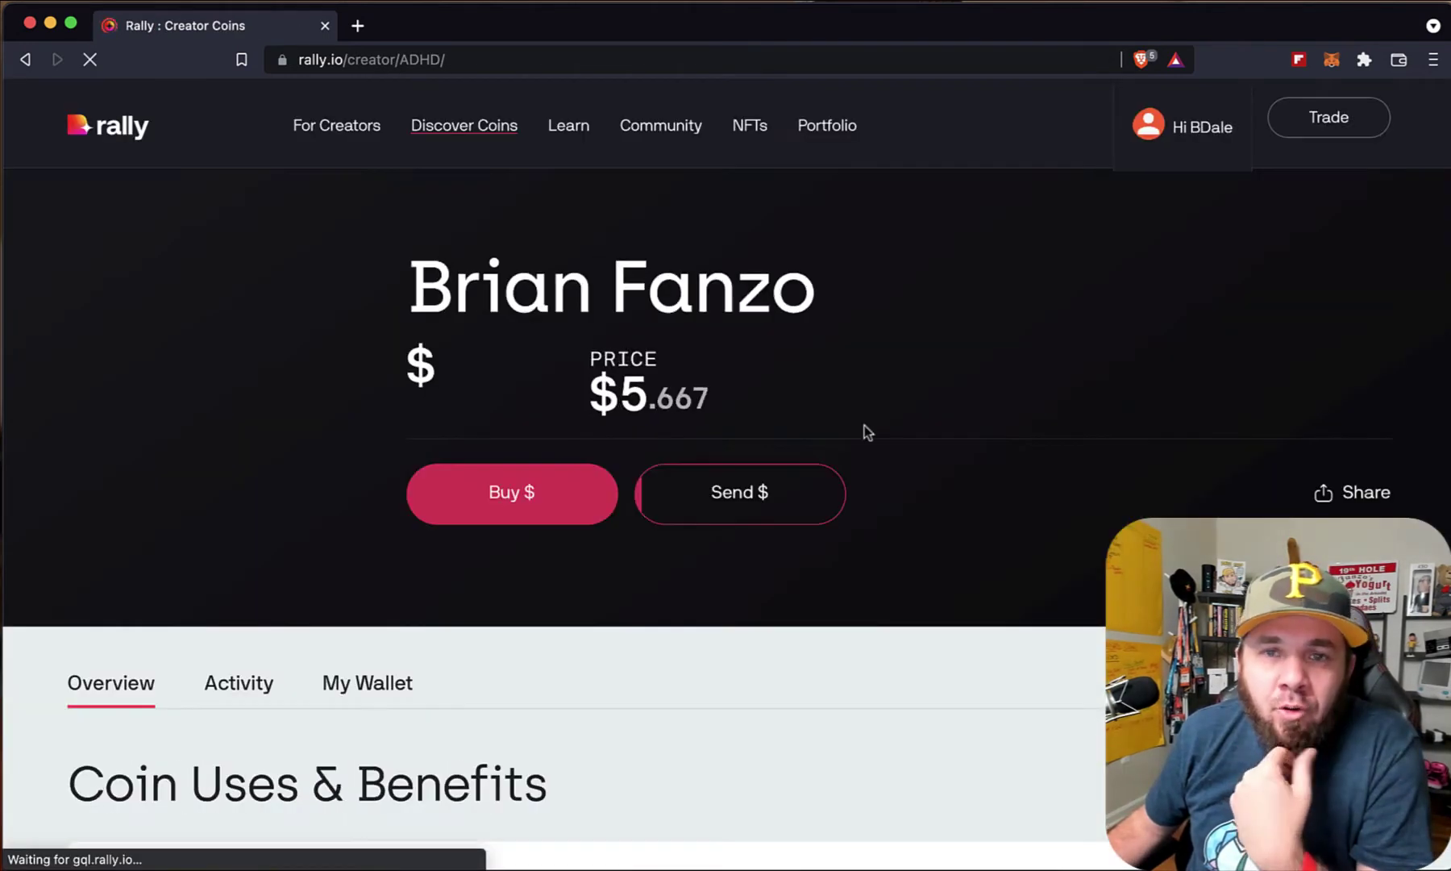
pyautogui.moveTo(1212, 142)
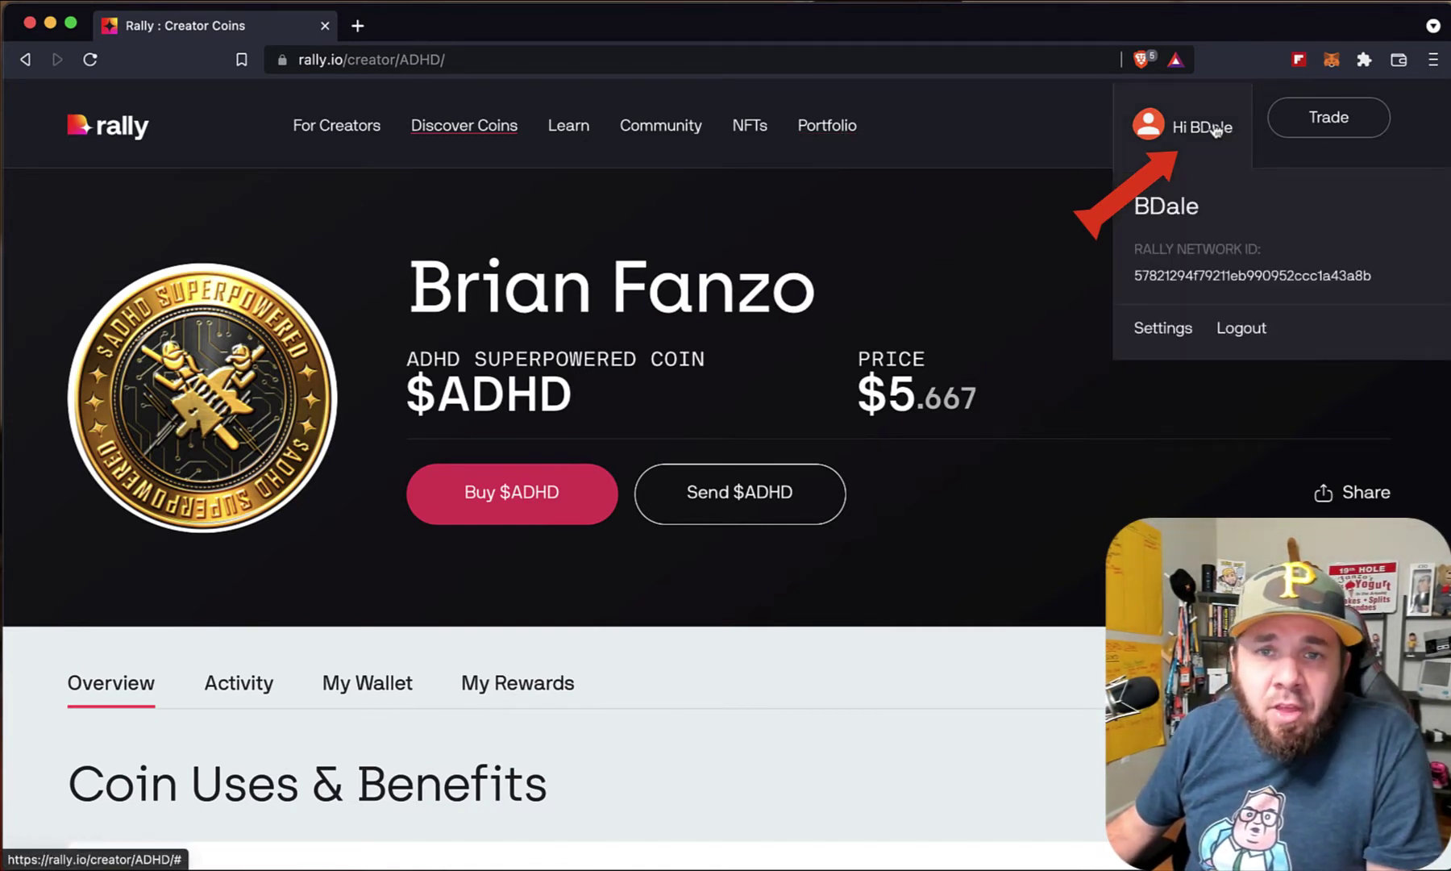
# - Open account Settings and show the Connection tab's Twitter, Twitch and Discord integrations
pyautogui.click(1166, 334)
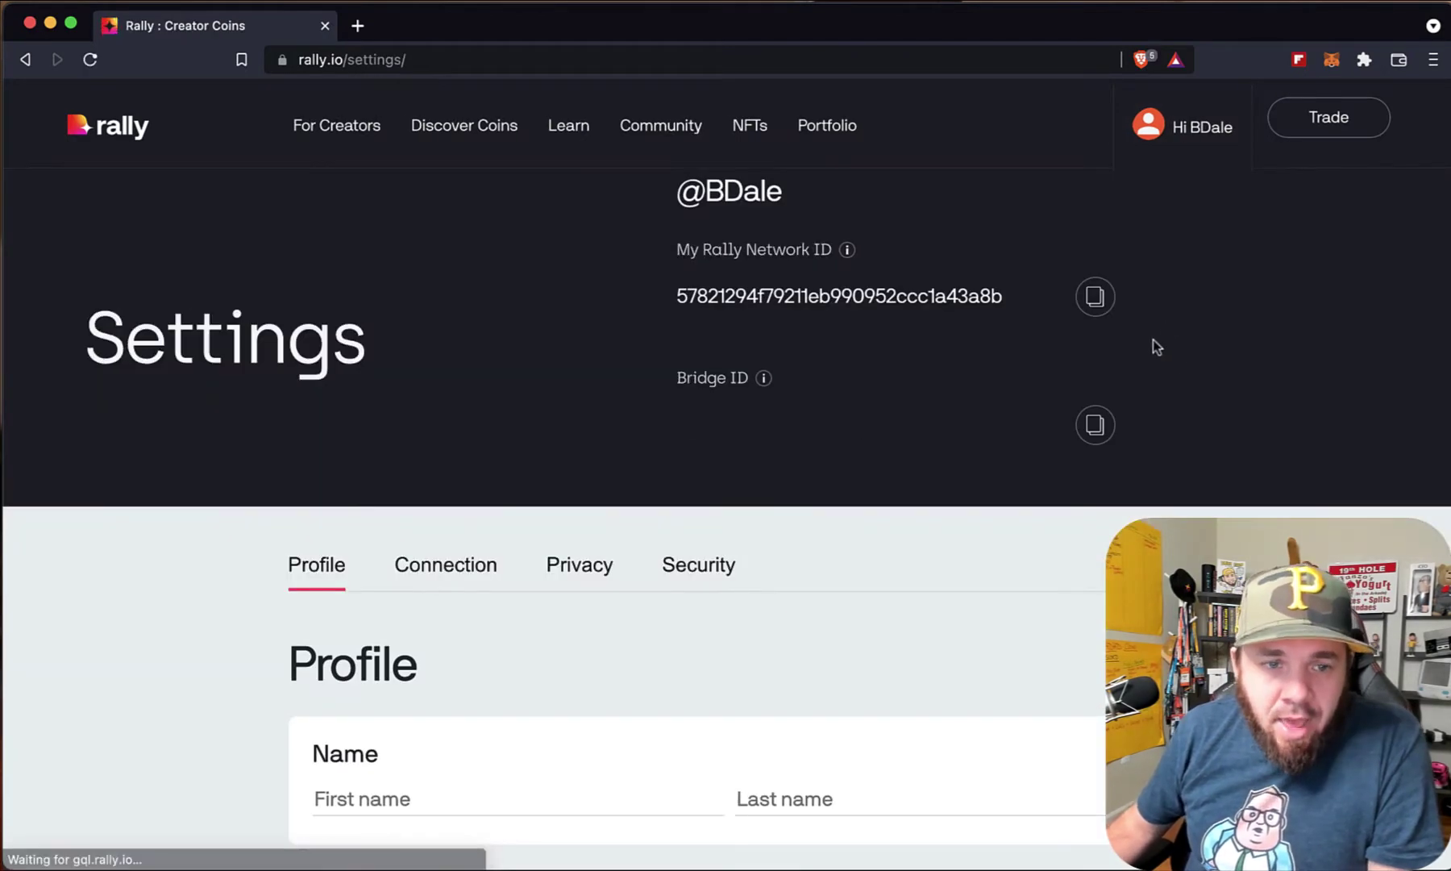
pyautogui.scroll(-4, 706, 559)
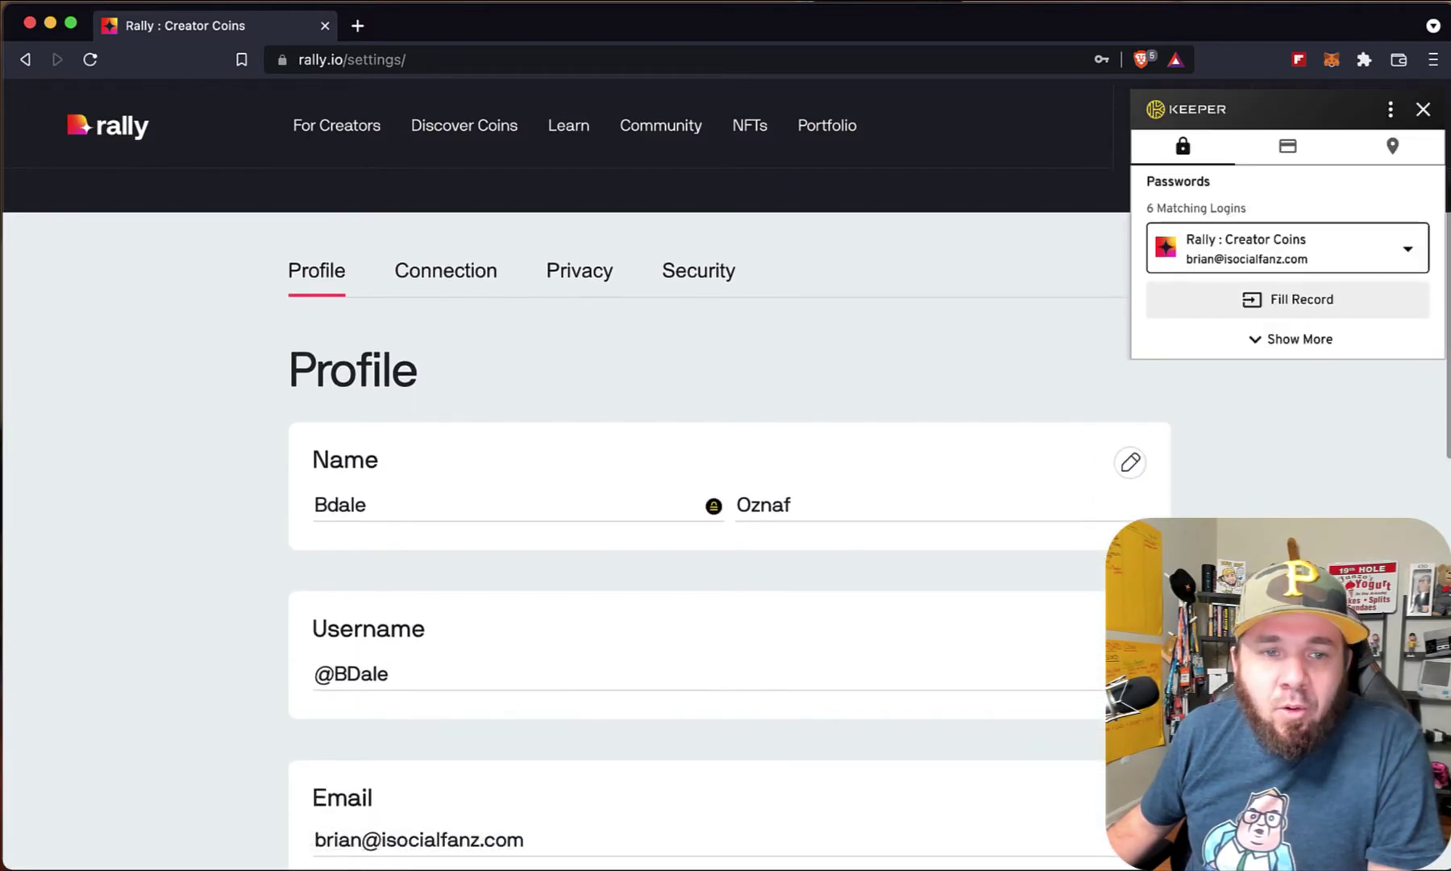
pyautogui.scroll(-6, 706, 559)
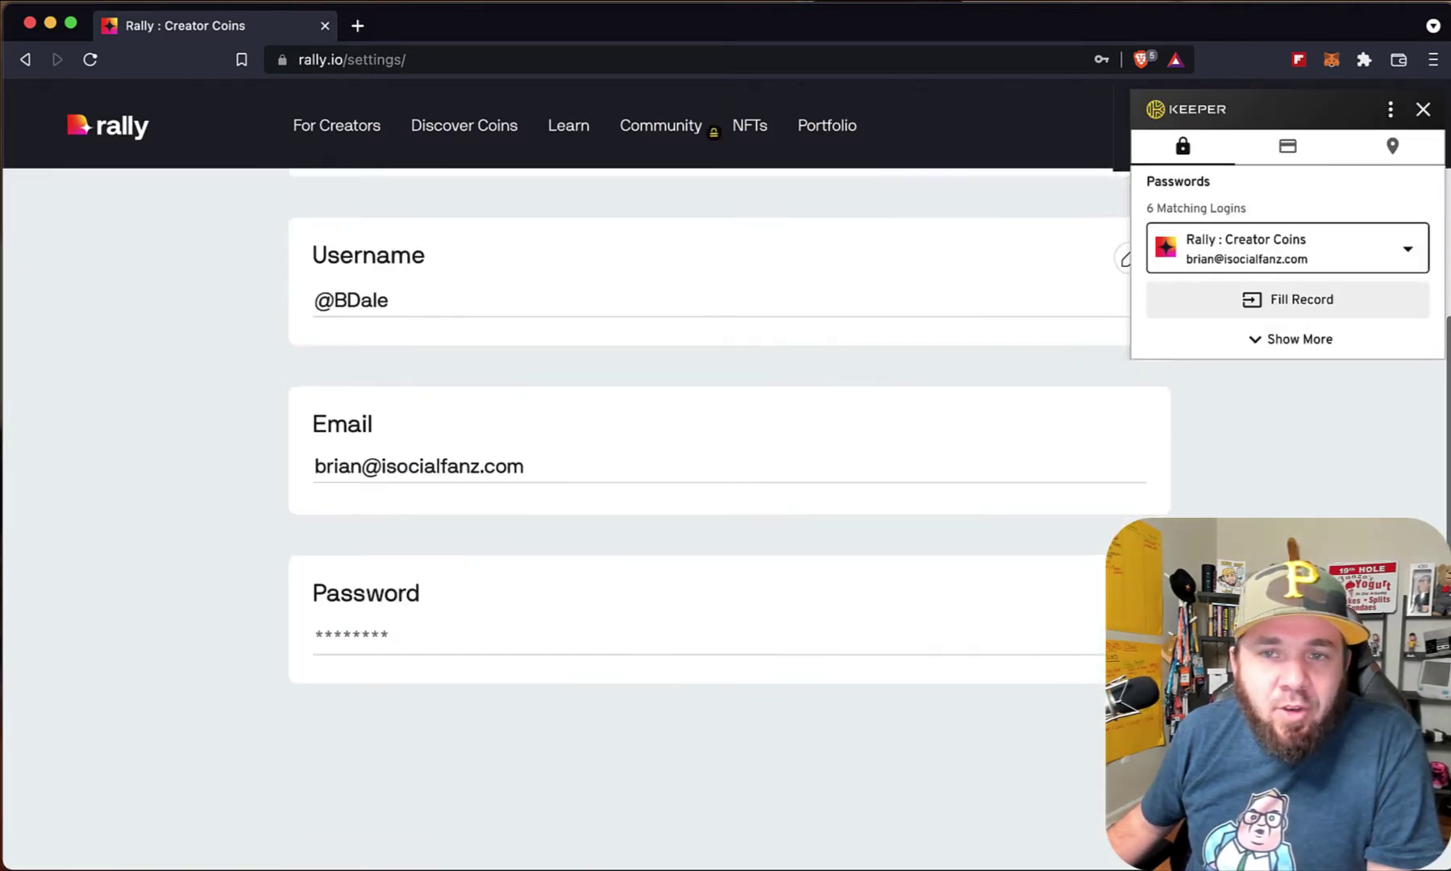
pyautogui.scroll(5, 705, 559)
pyautogui.click(1423, 108)
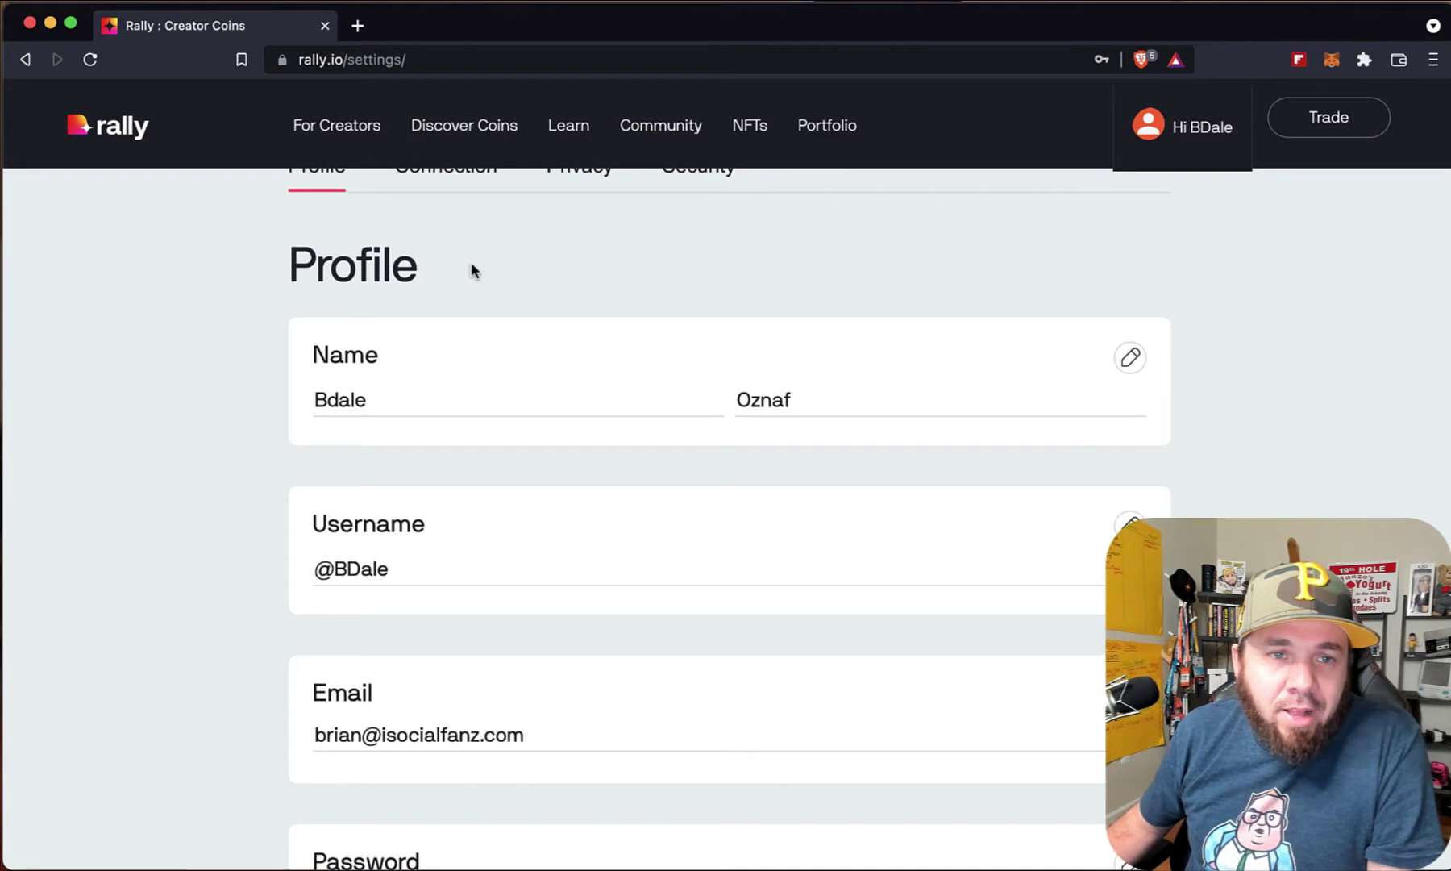
pyautogui.scroll(2, 476, 290)
pyautogui.click(445, 279)
pyautogui.scroll(-2, 1205, 500)
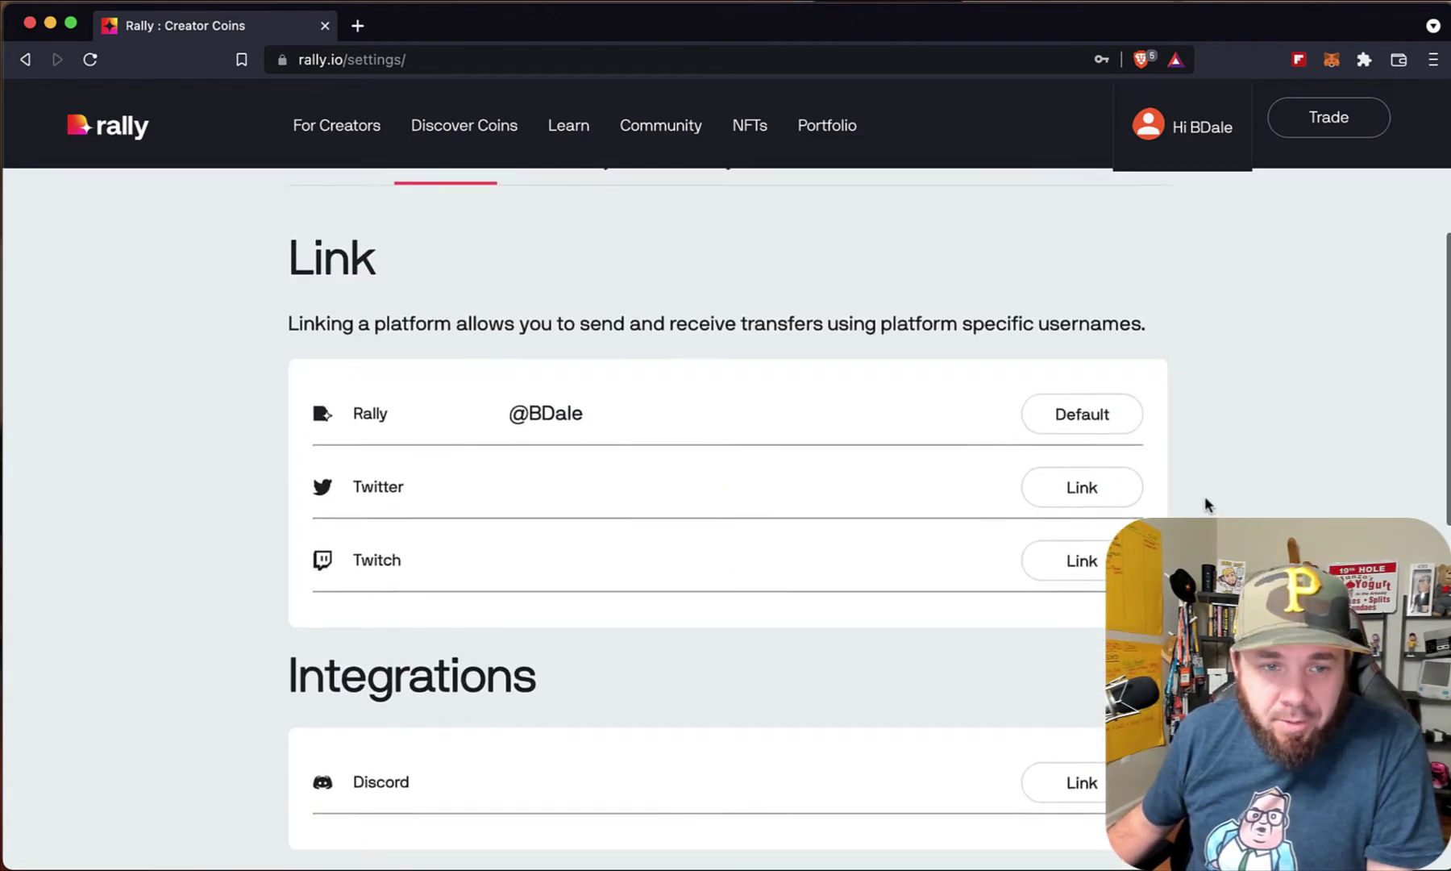
pyautogui.scroll(-3, 1204, 496)
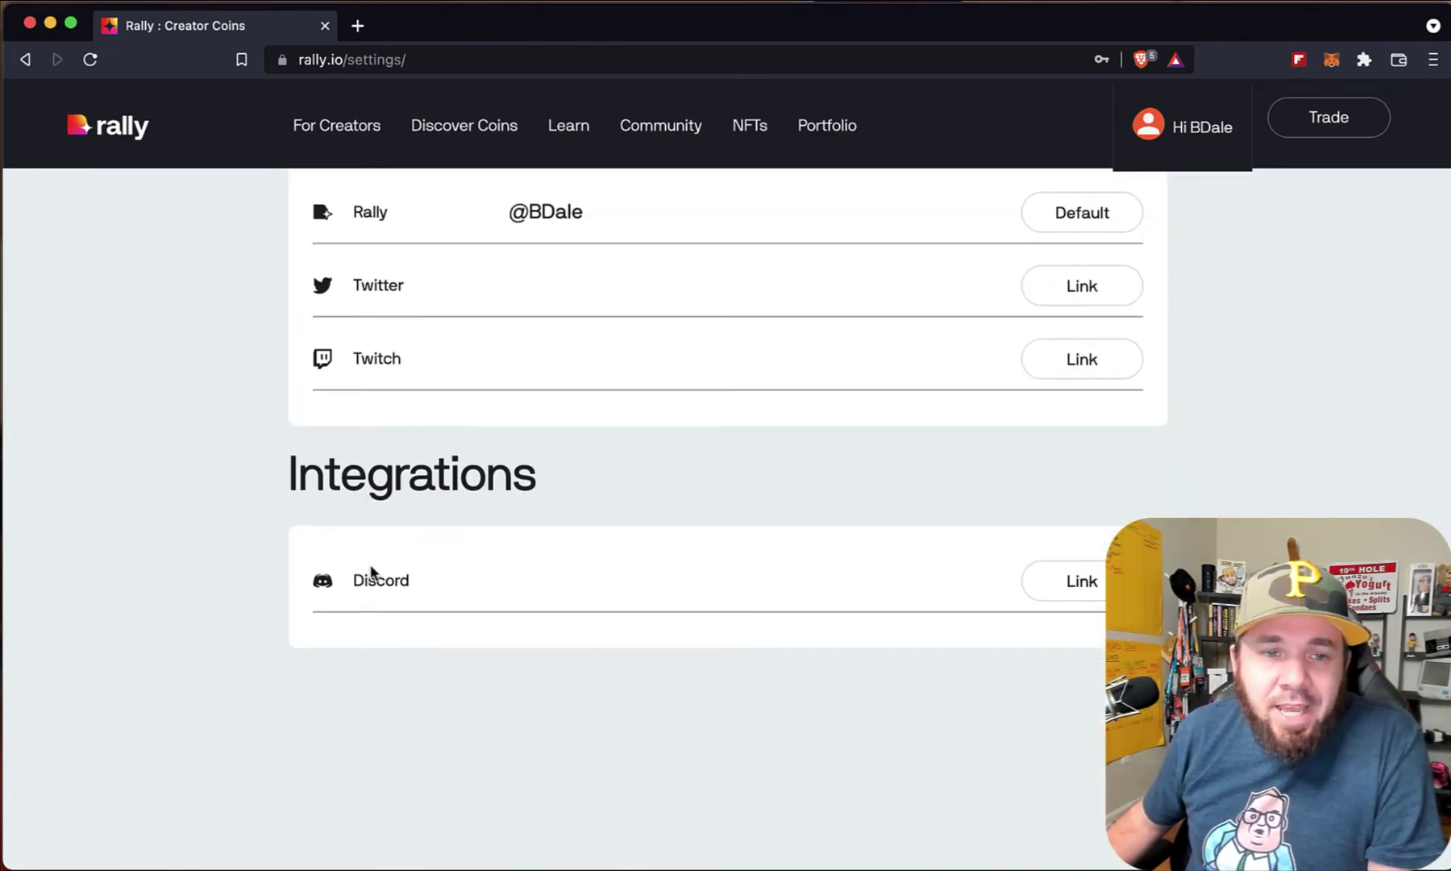
# - Link Discord by authorizing the coin_bot app on Discord's consent page
pyautogui.click(1084, 582)
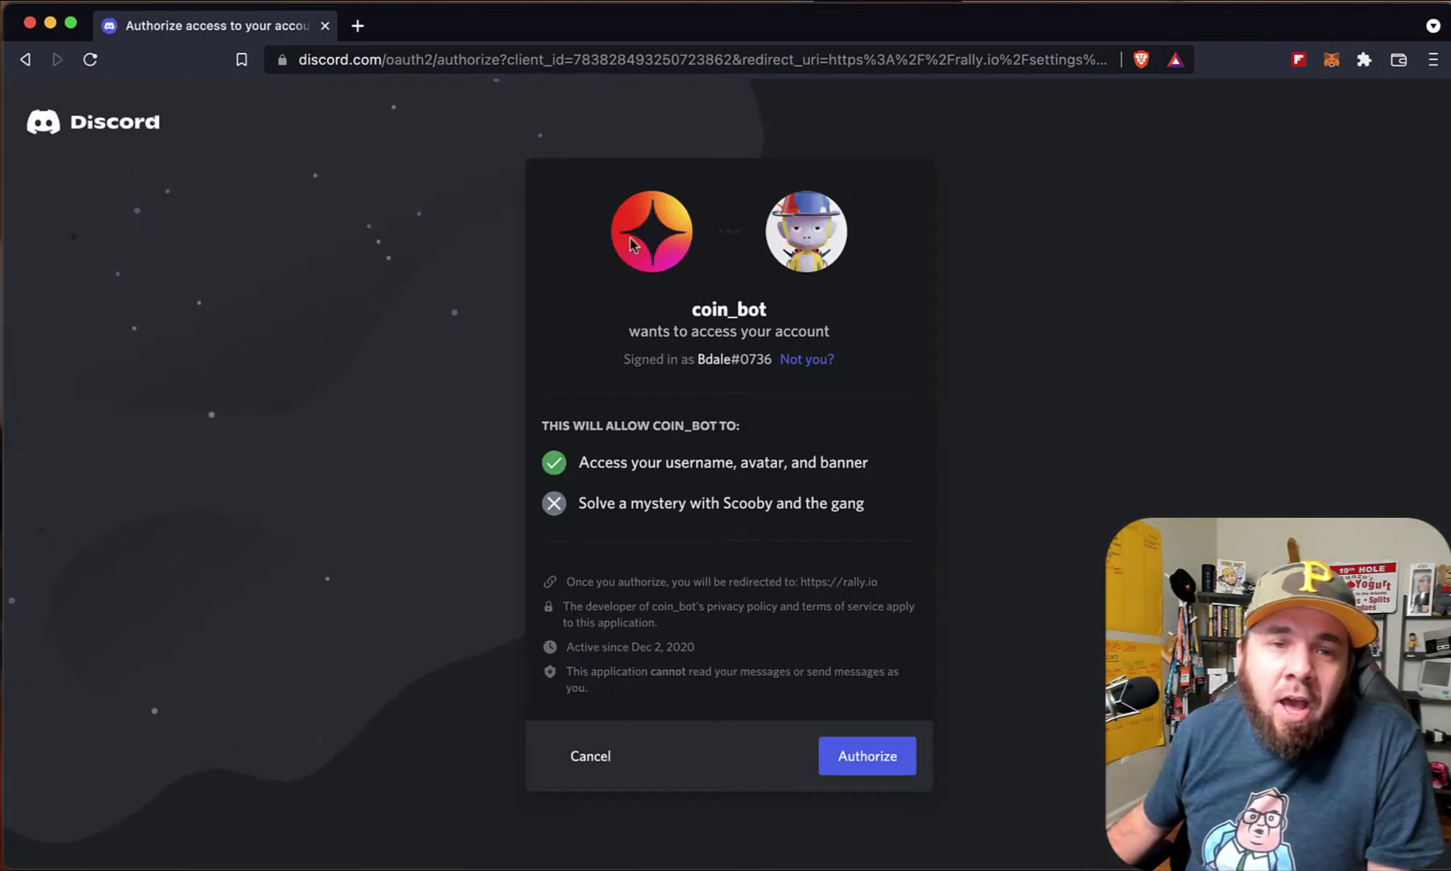
pyautogui.click(875, 758)
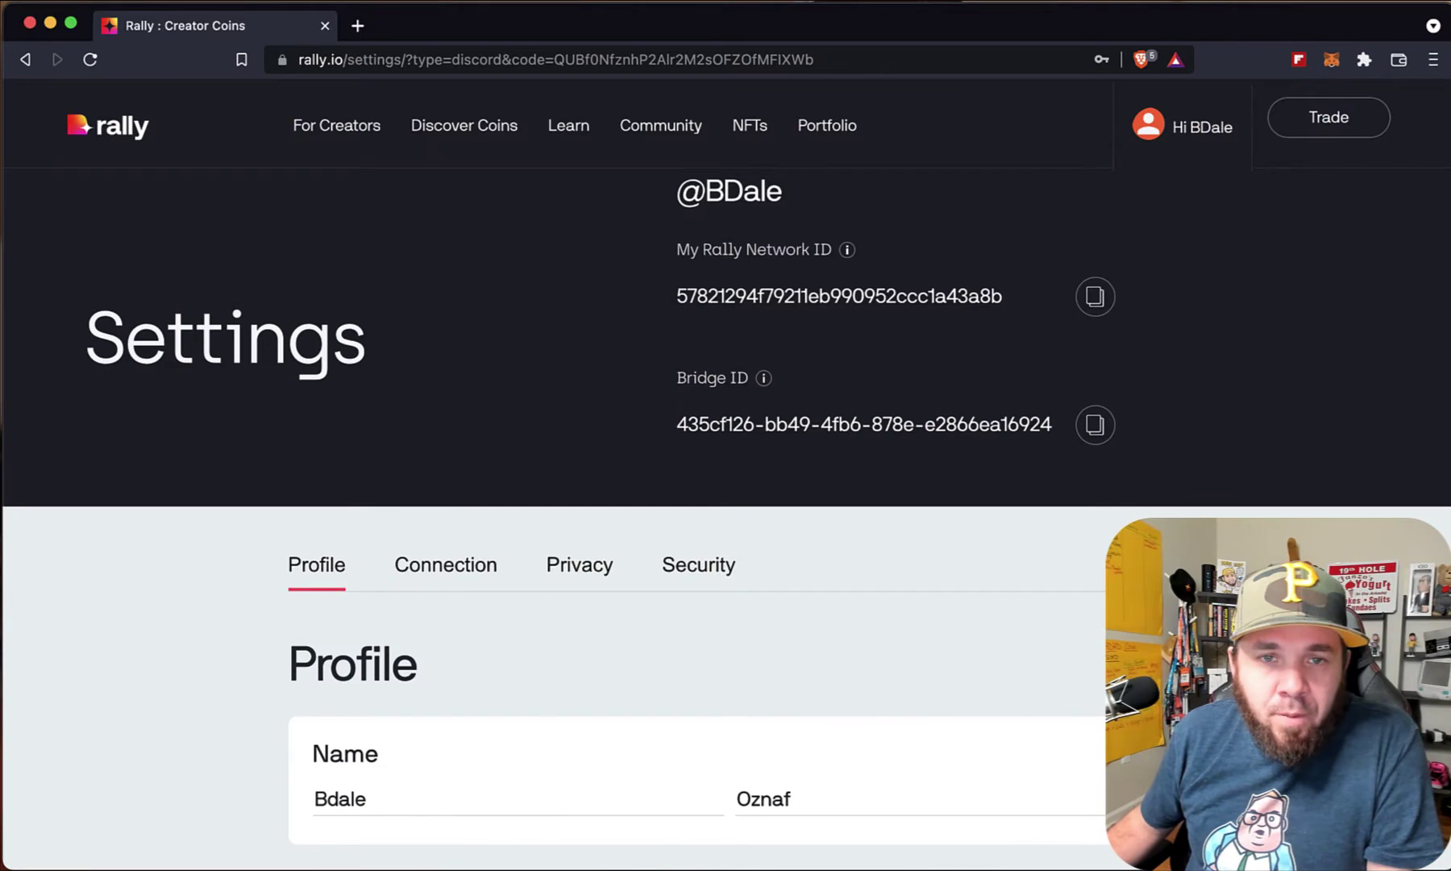
# - Dismiss the password popup and check the Connection tab now lists Discord as linked
pyautogui.scroll(-8, 887, 484)
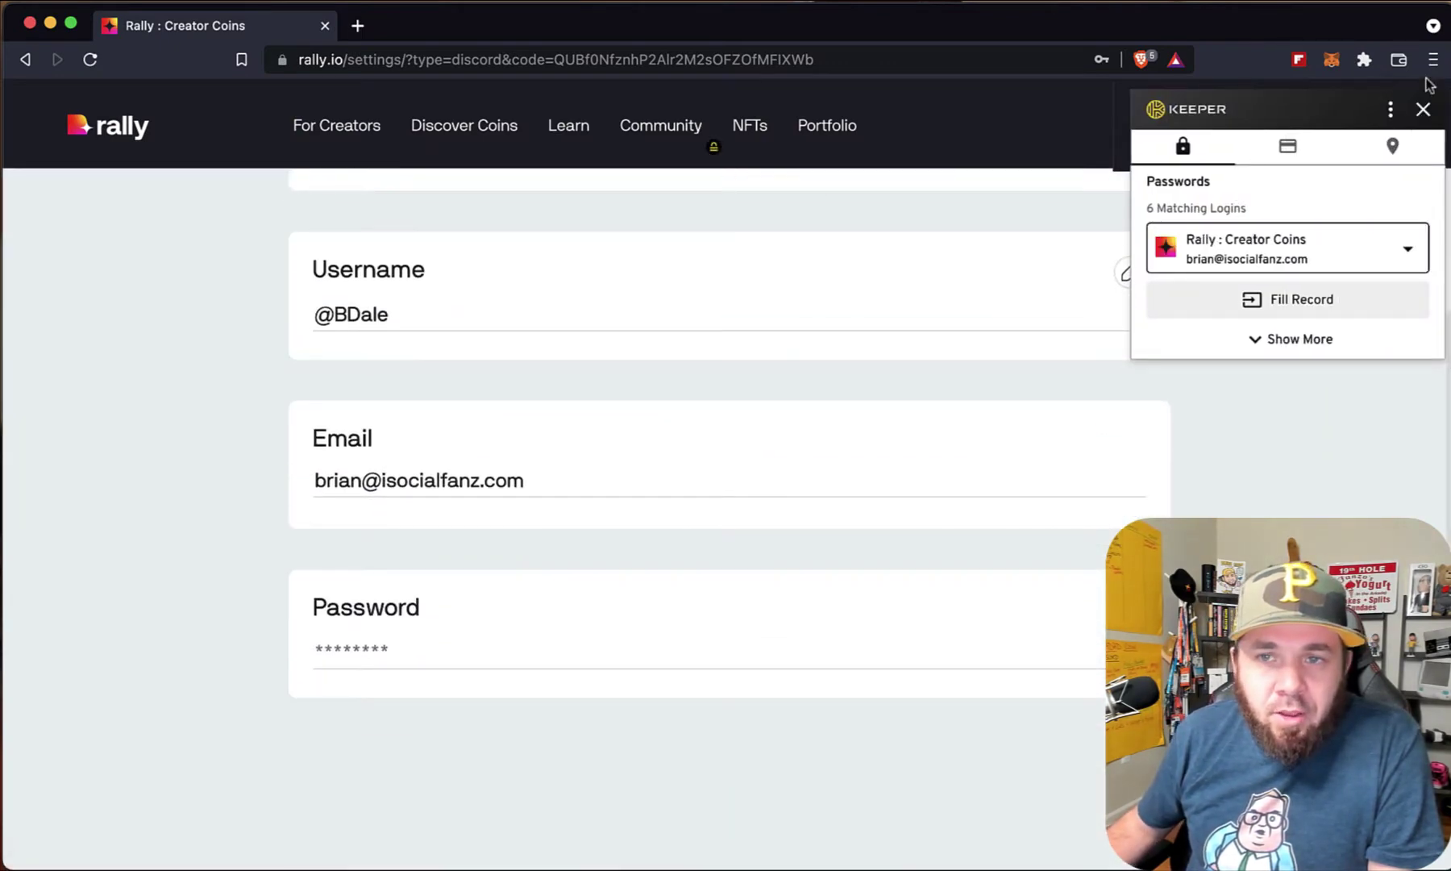
pyautogui.click(1424, 113)
pyautogui.scroll(8, 895, 556)
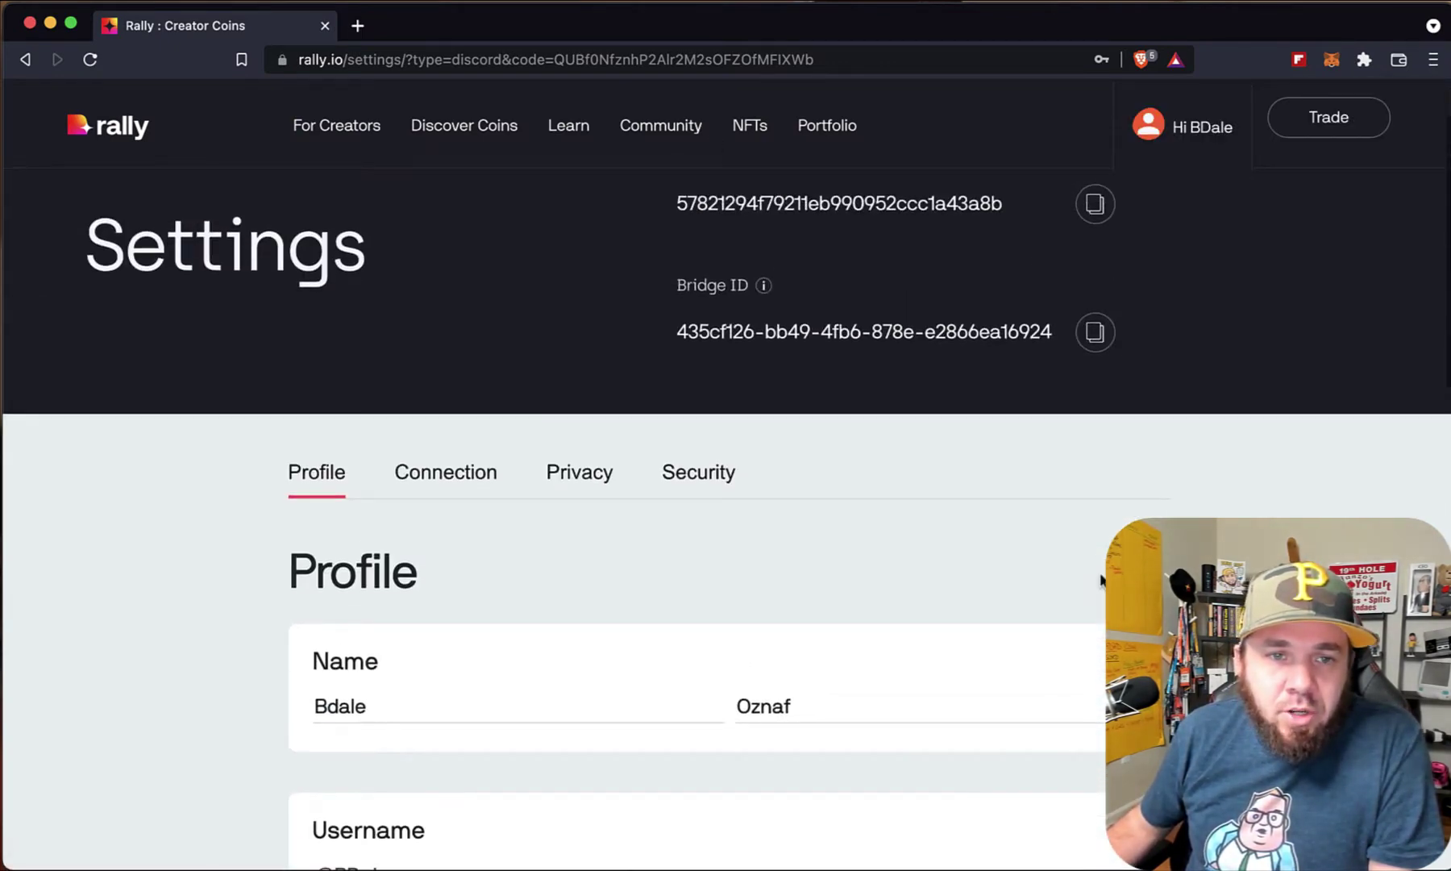
pyautogui.click(425, 534)
pyautogui.scroll(-8, 473, 556)
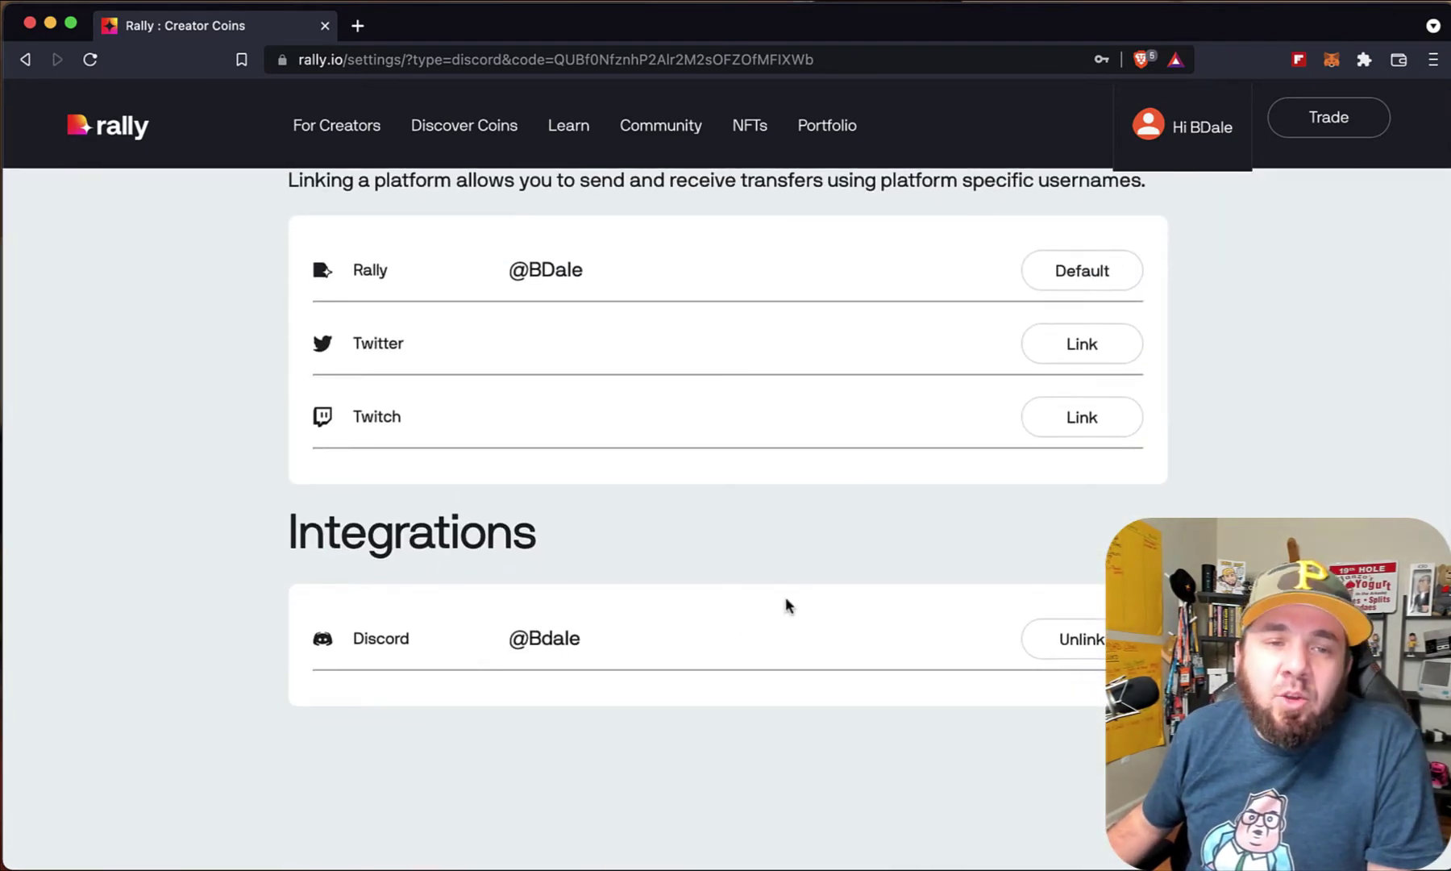
pyautogui.scroll(4, 786, 597)
pyautogui.scroll(3, 786, 595)
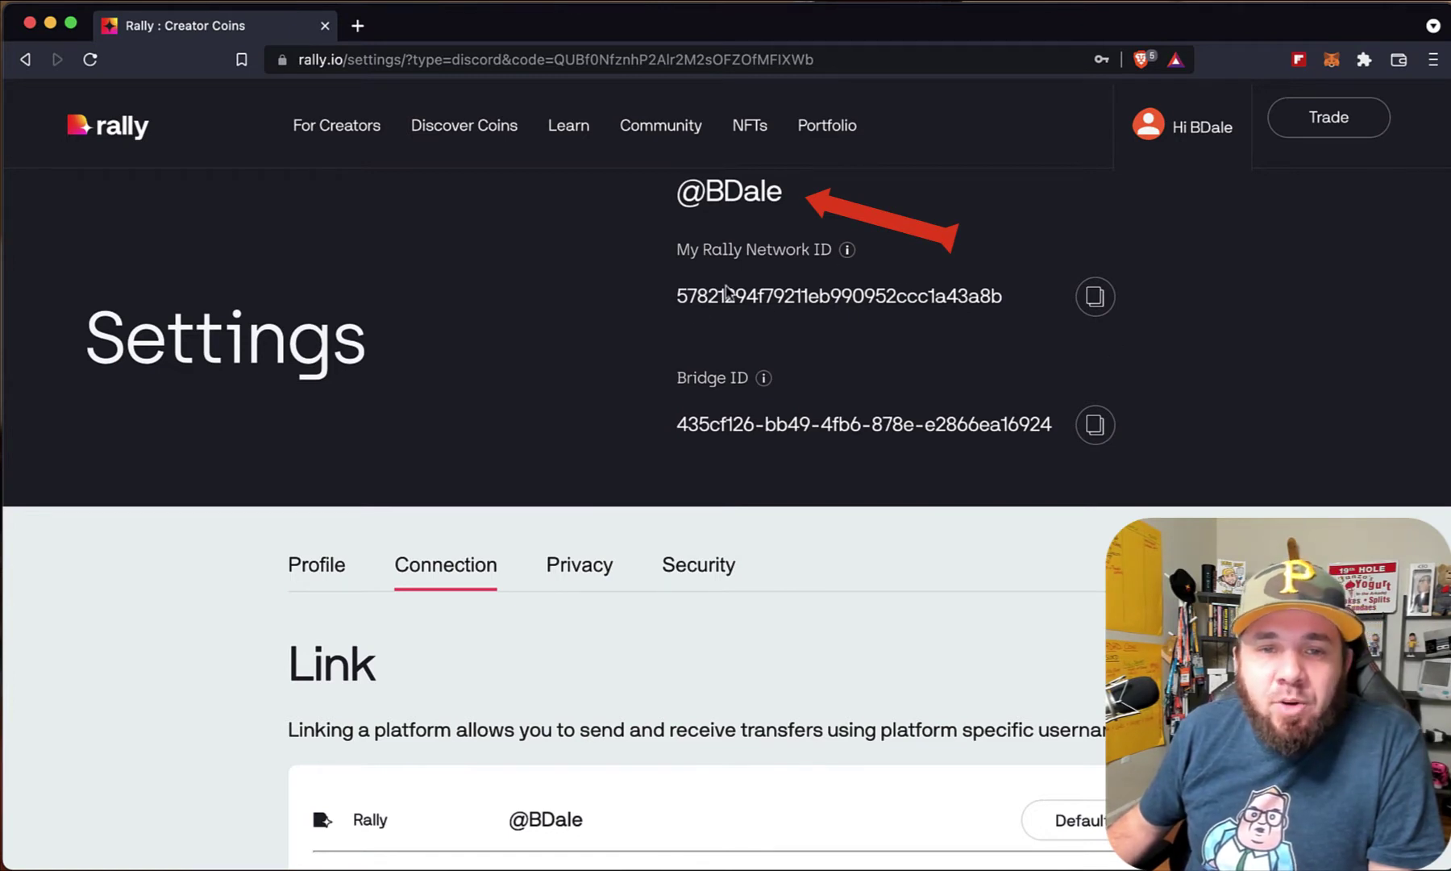
# - Highlight and then deselect the username in the Settings header
pyautogui.doubleClick(736, 189)
pyautogui.click(830, 193)
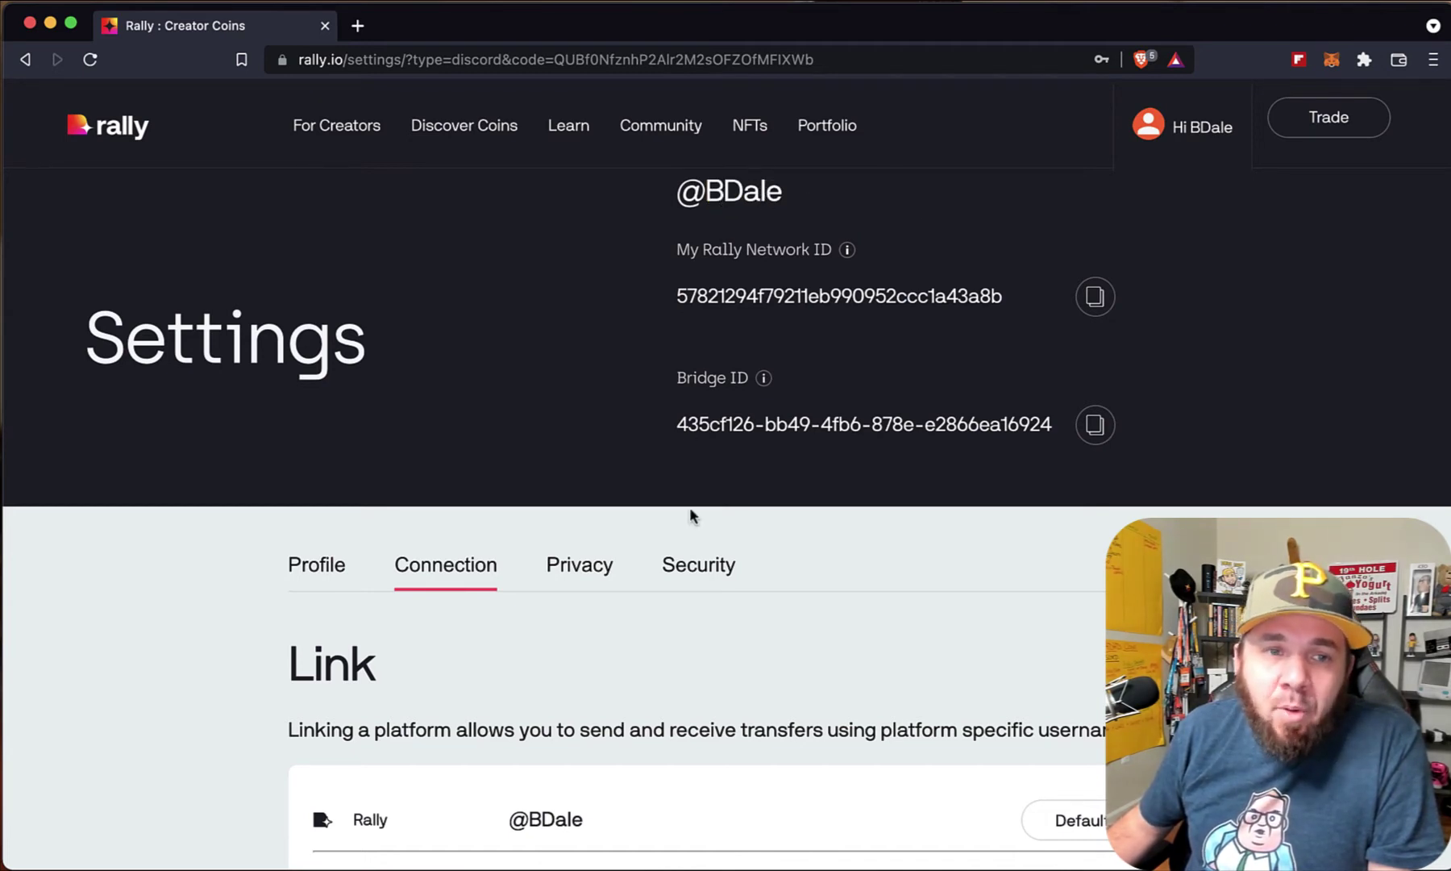
pyautogui.scroll(-10, 641, 612)
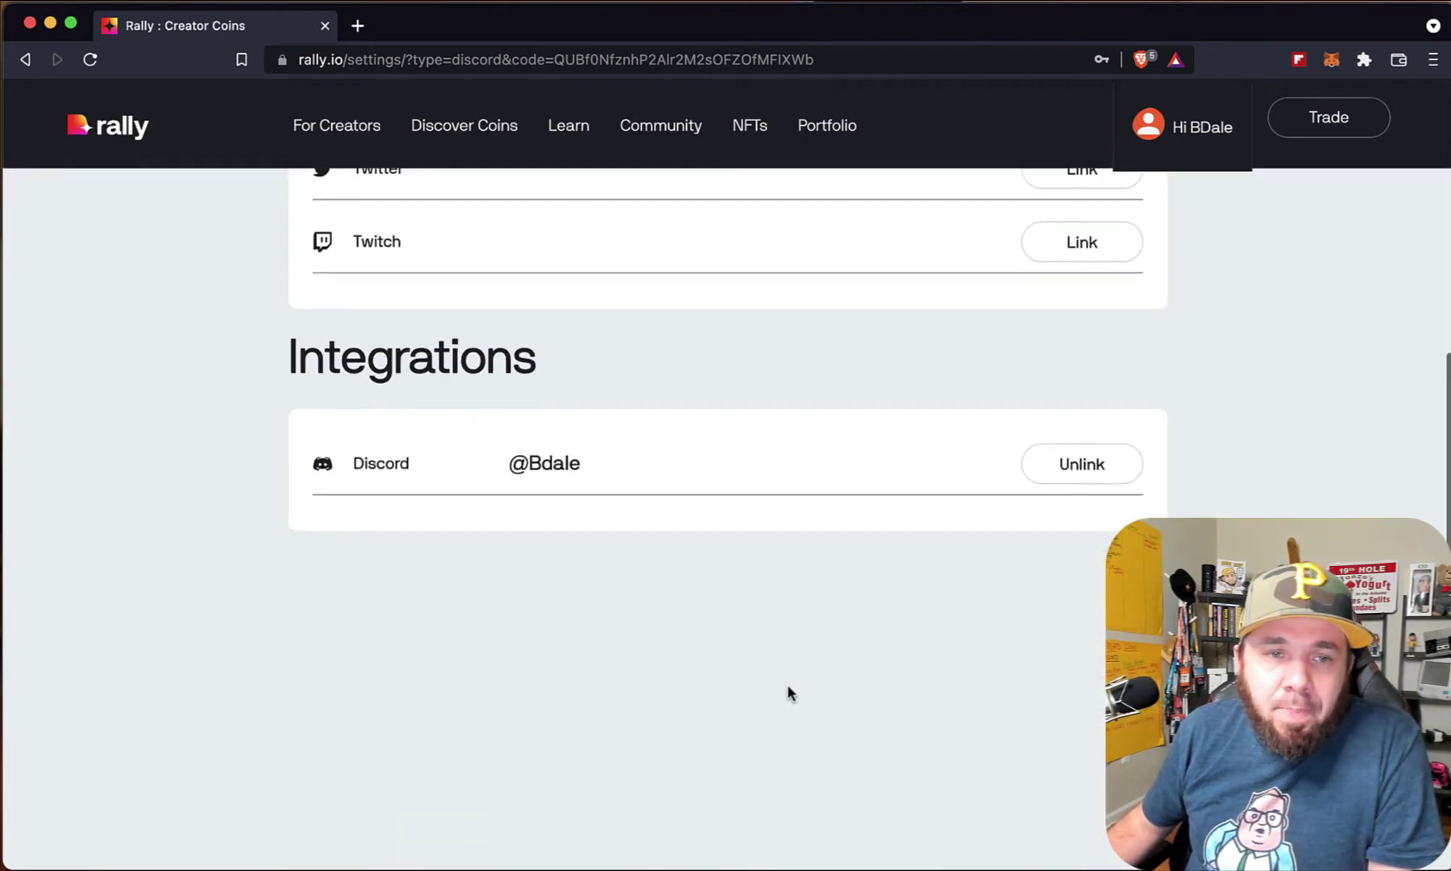
pyautogui.scroll(10, 567, 392)
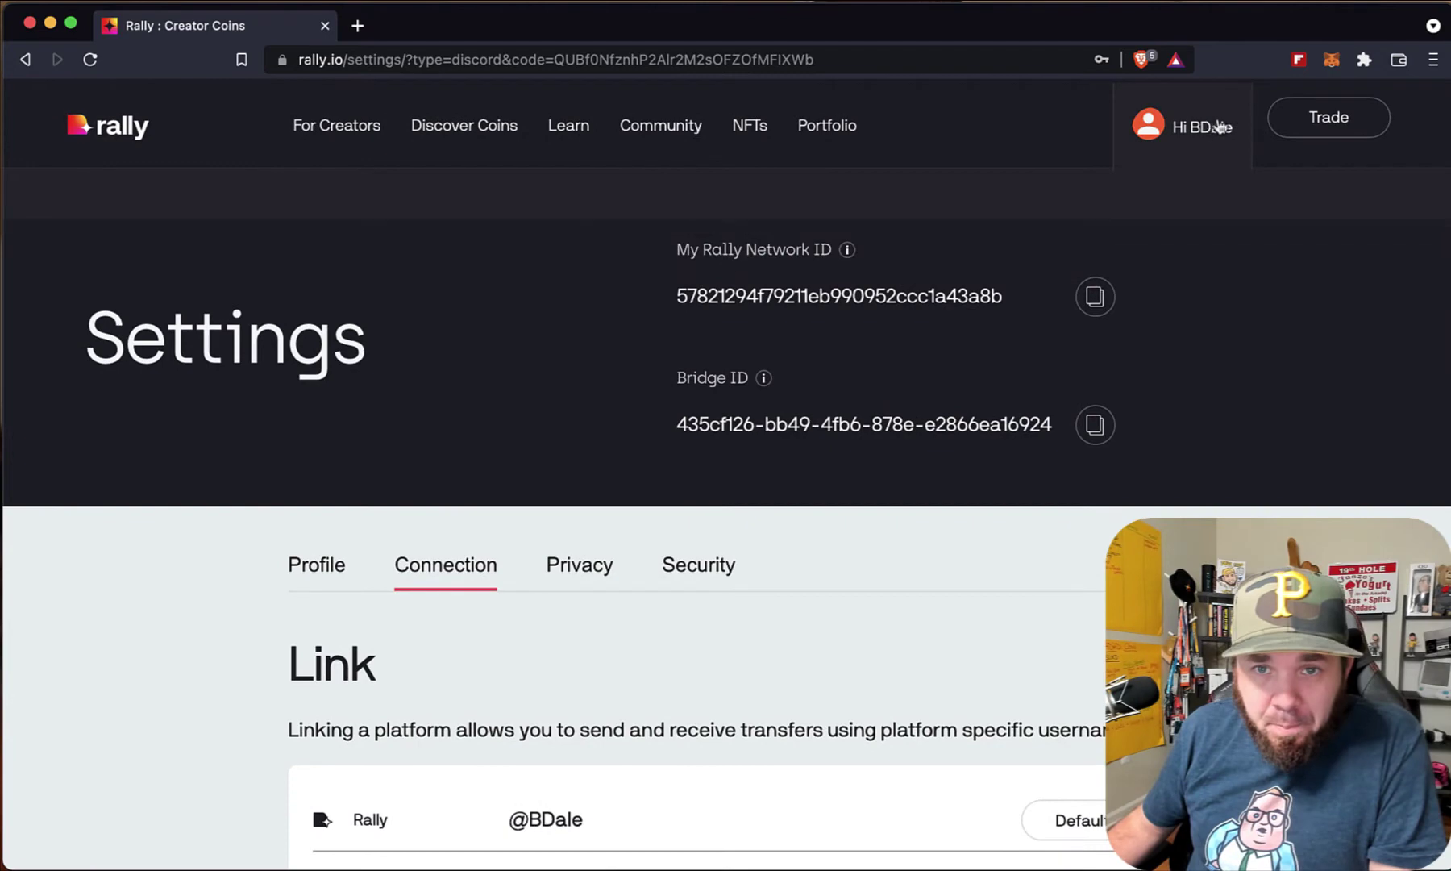
# - From the Portfolio, open the $ADHD holding worth $19,865.09
pyautogui.click(837, 126)
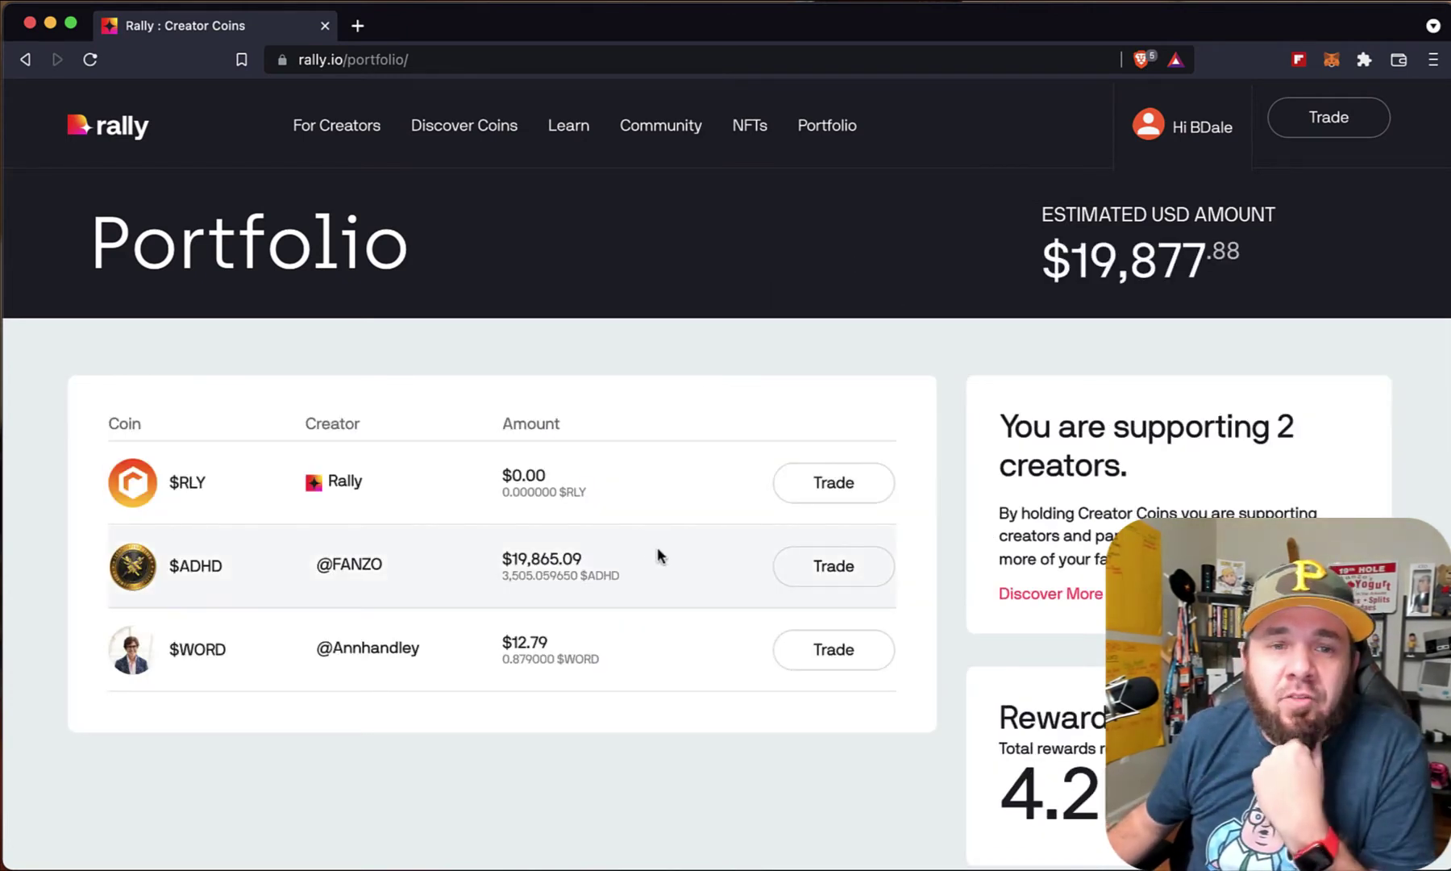
pyautogui.click(649, 570)
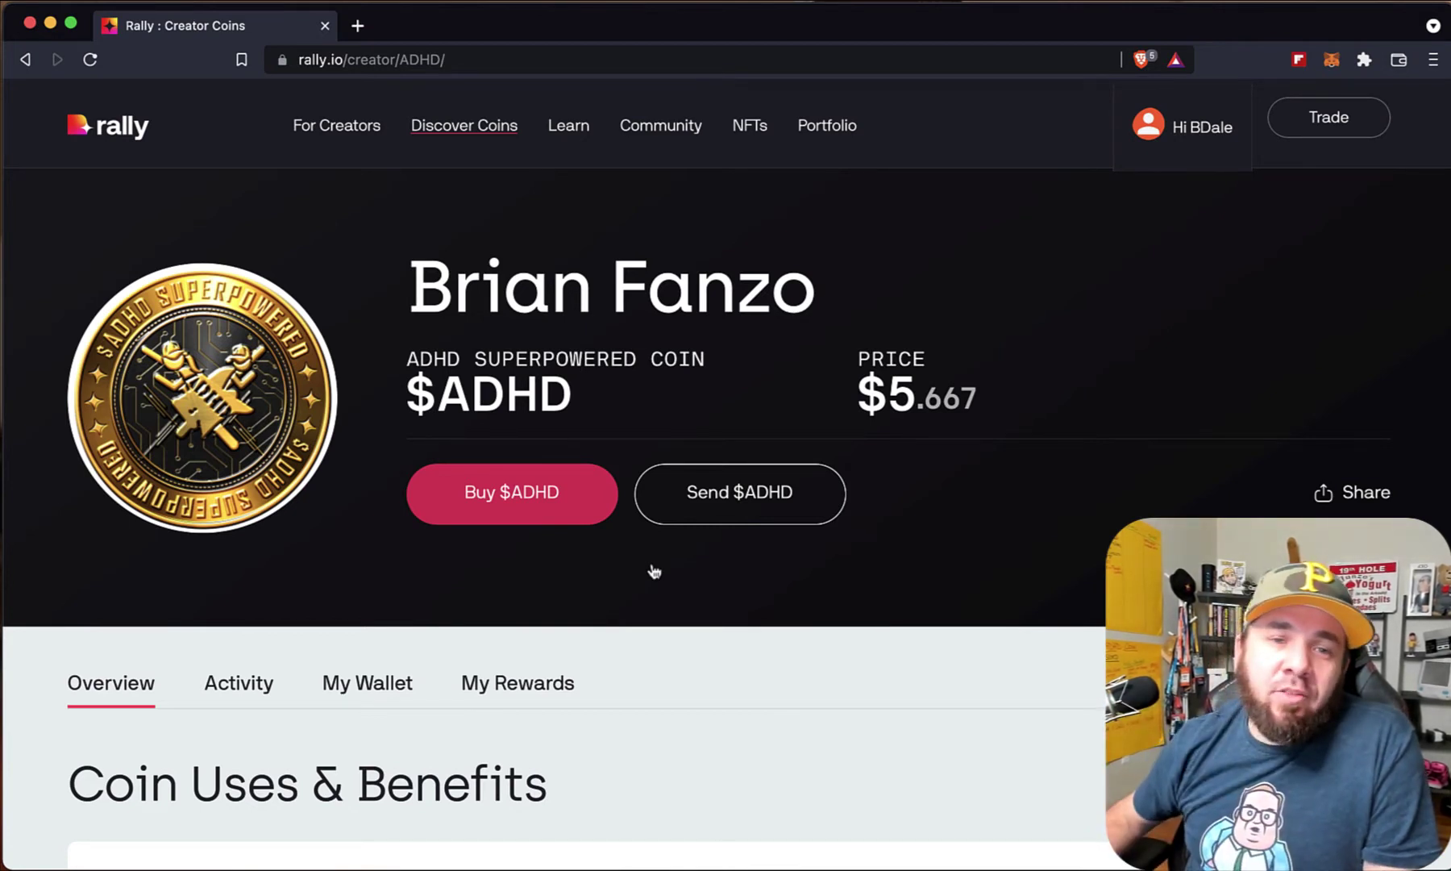
# - Choose to buy $ADHD with Cryptocurrency via Coinbase Commerce and continue to the amount step
pyautogui.click(528, 503)
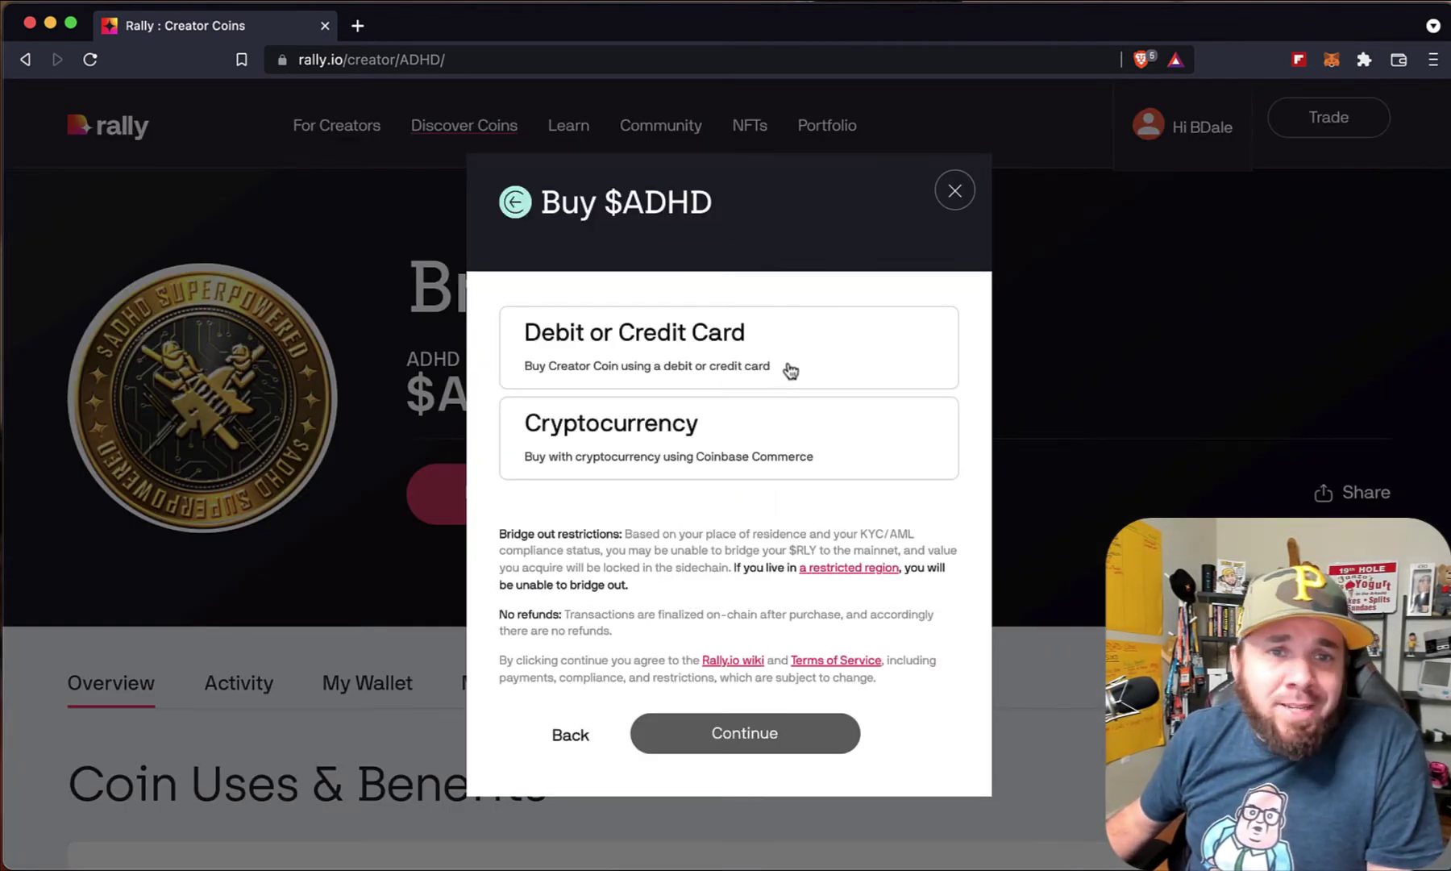
pyautogui.click(716, 458)
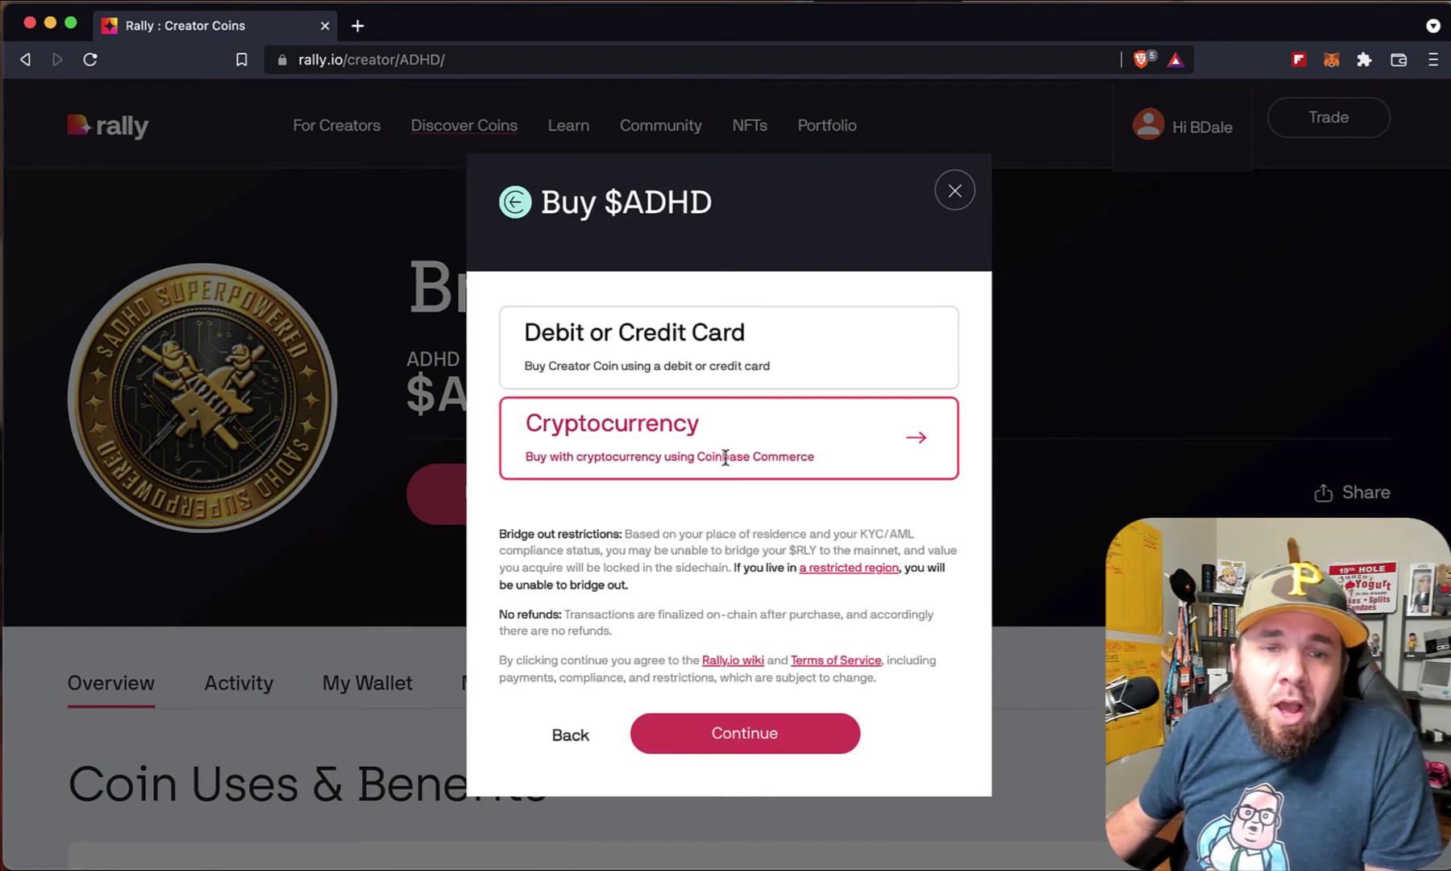
pyautogui.click(794, 750)
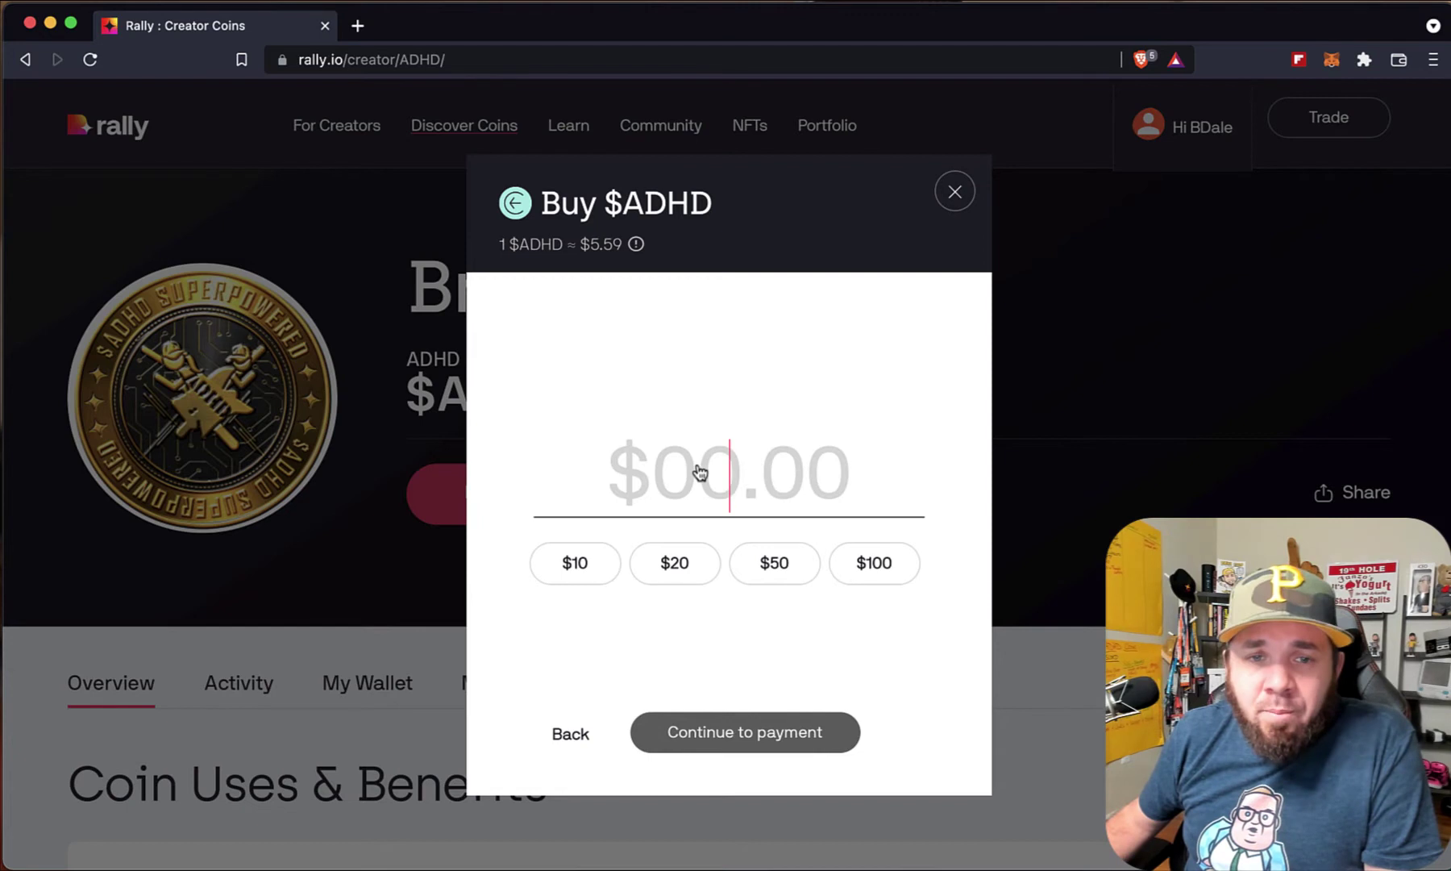
# - Enter a $500 amount, continue to Coinbase checkout, then close it to leave the buy summary
pyautogui.click(700, 473)
pyautogui.write('500')
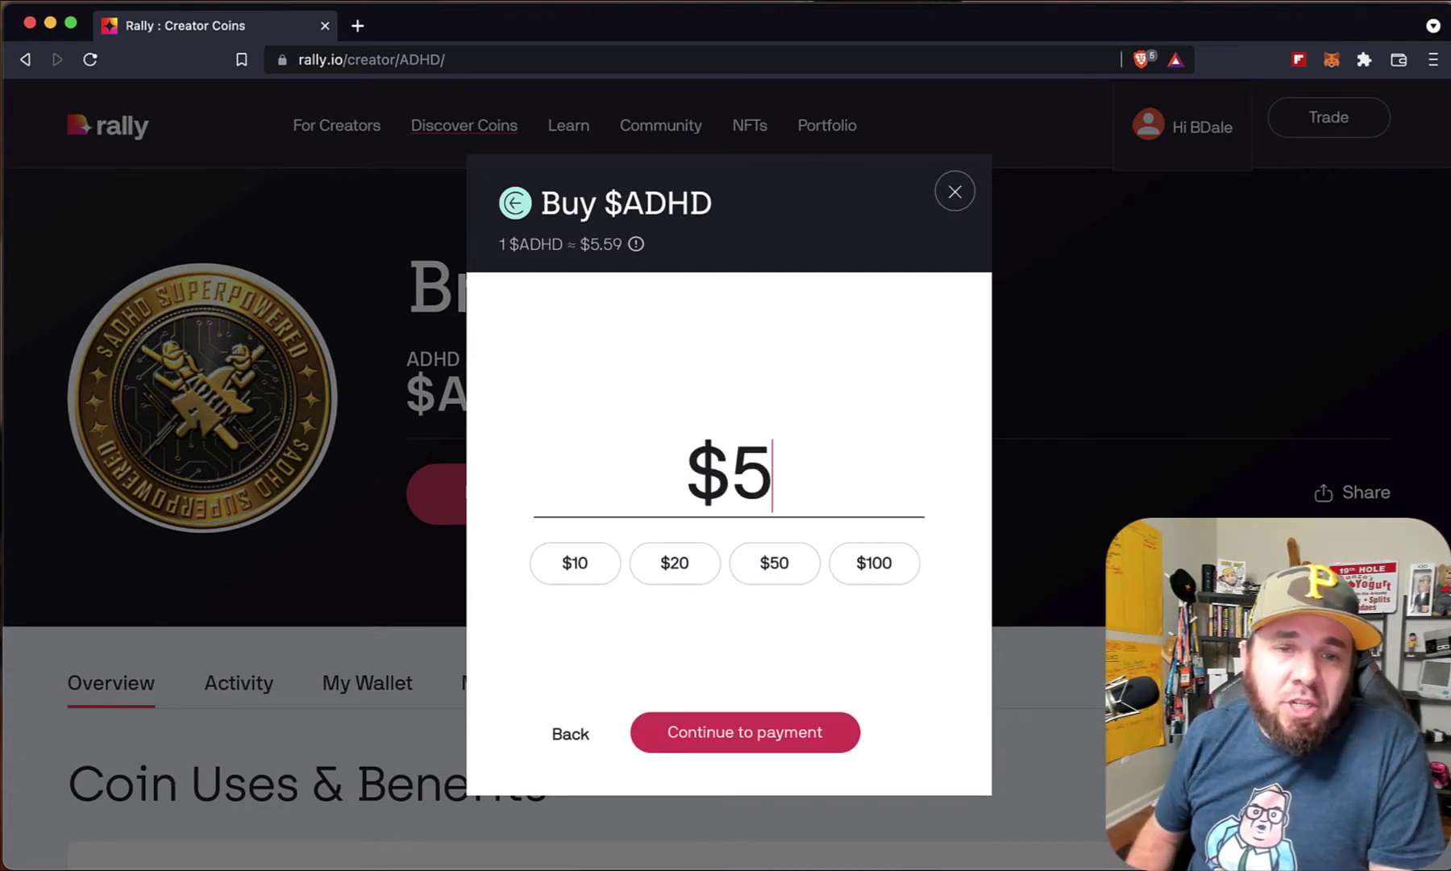
pyautogui.click(789, 734)
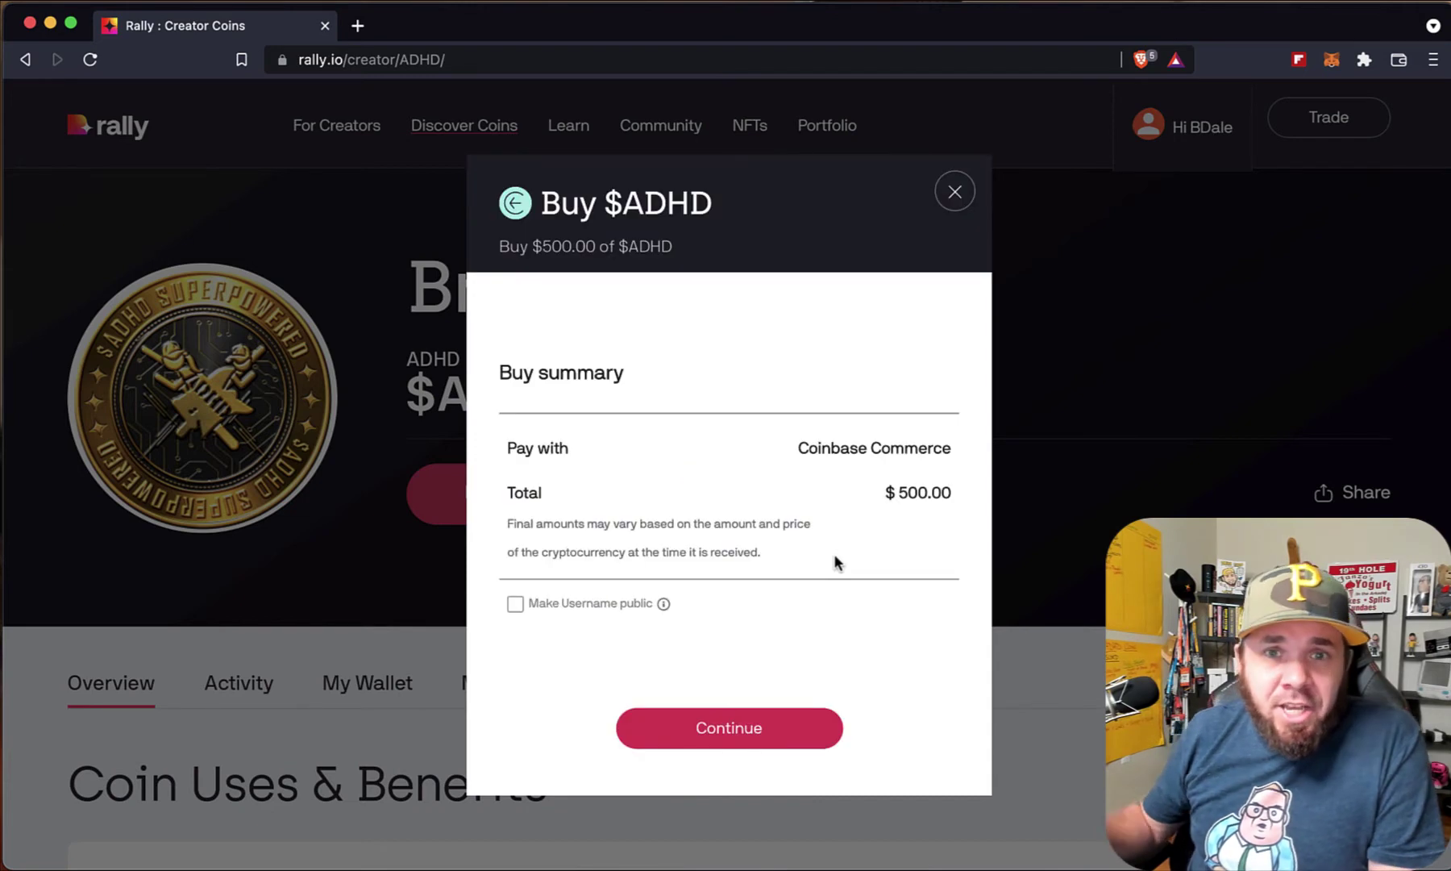
pyautogui.click(720, 722)
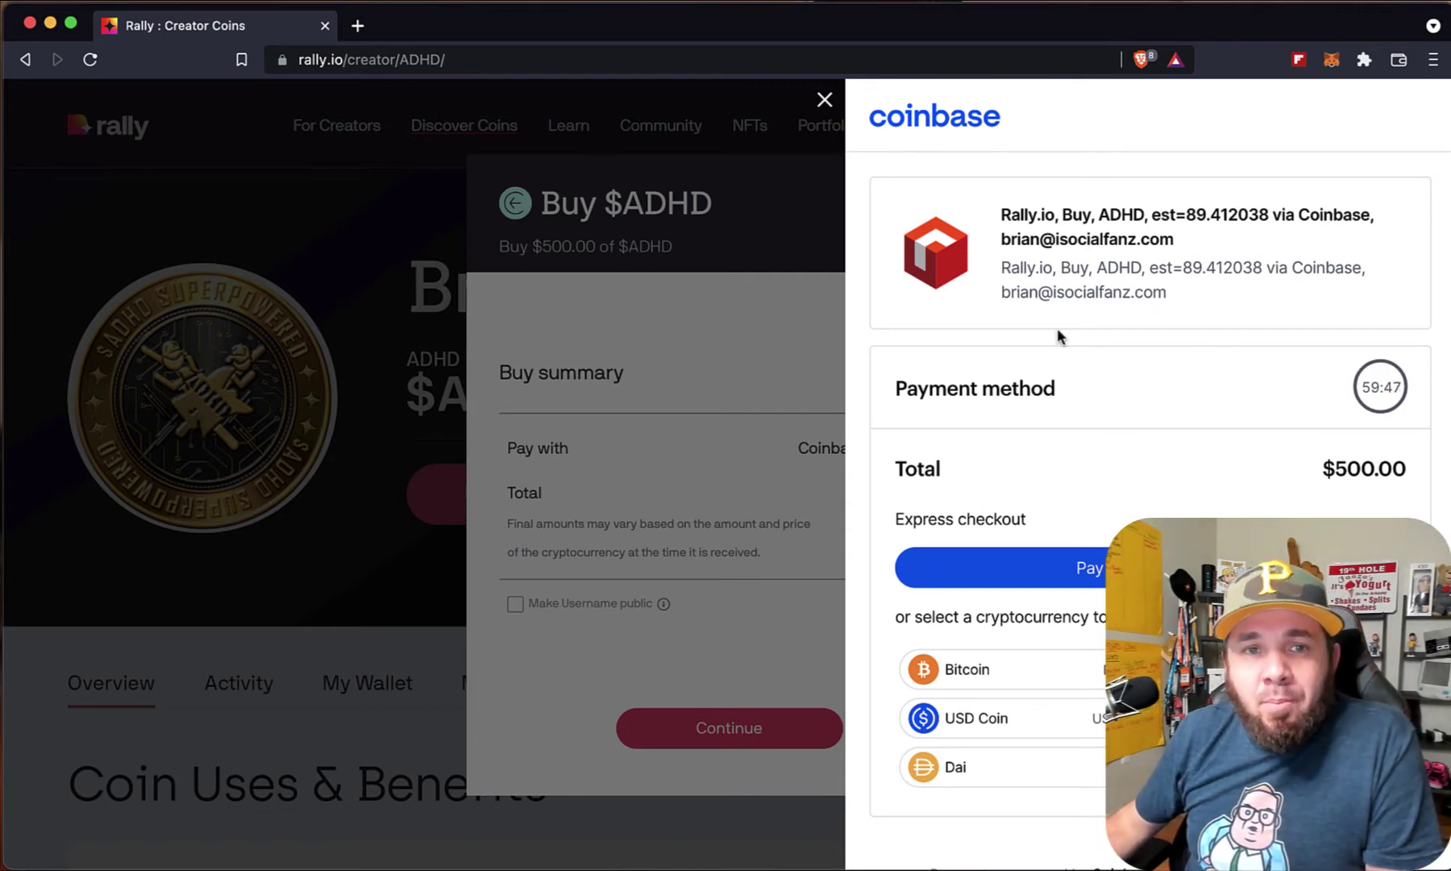
pyautogui.click(825, 100)
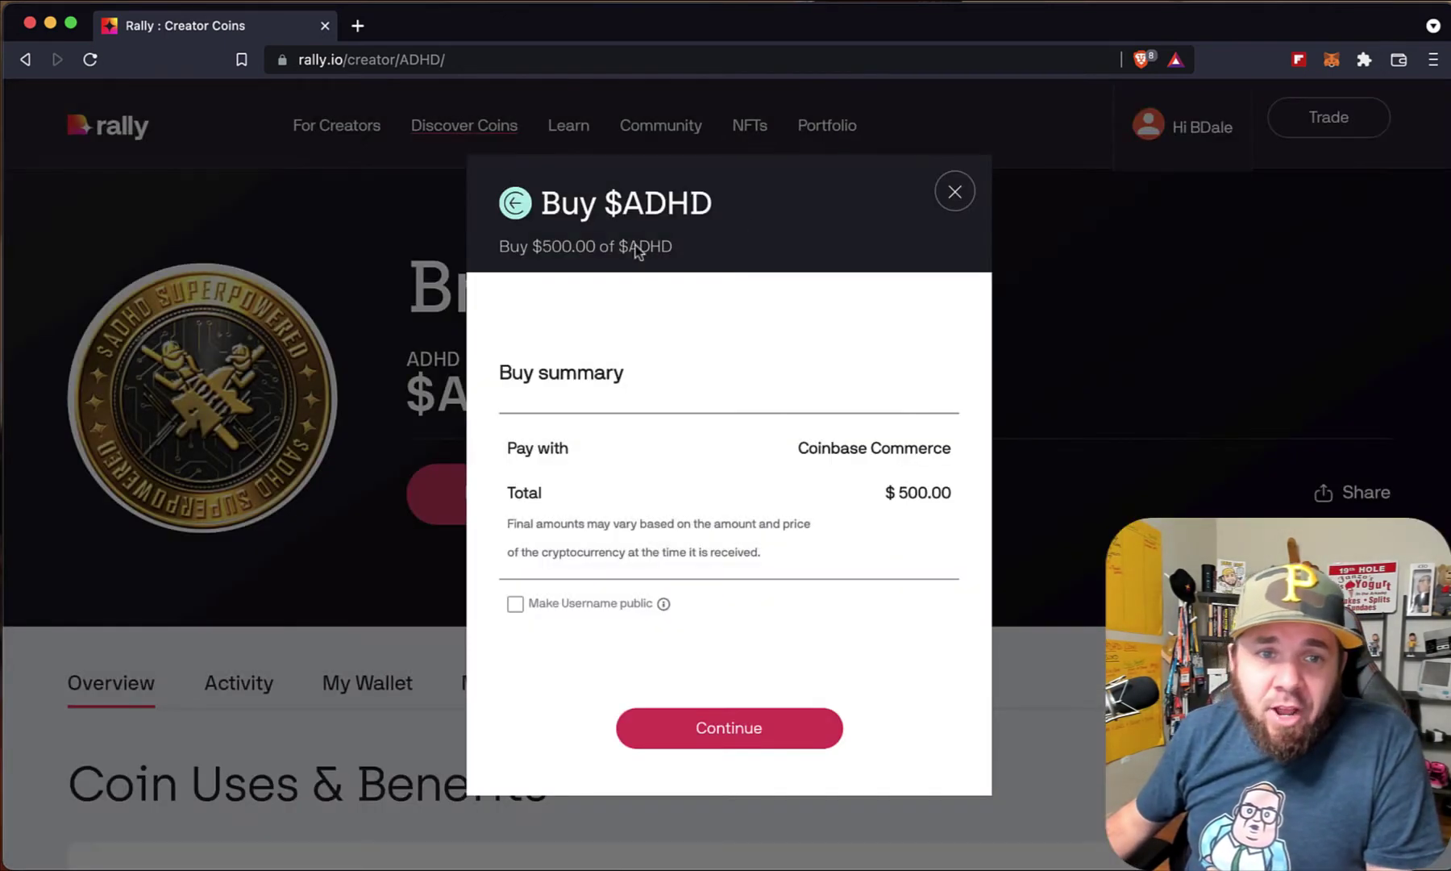
# - Restart the purchase with Debit or Credit Card for $500, then close the card details form
pyautogui.click(955, 192)
pyautogui.click(542, 520)
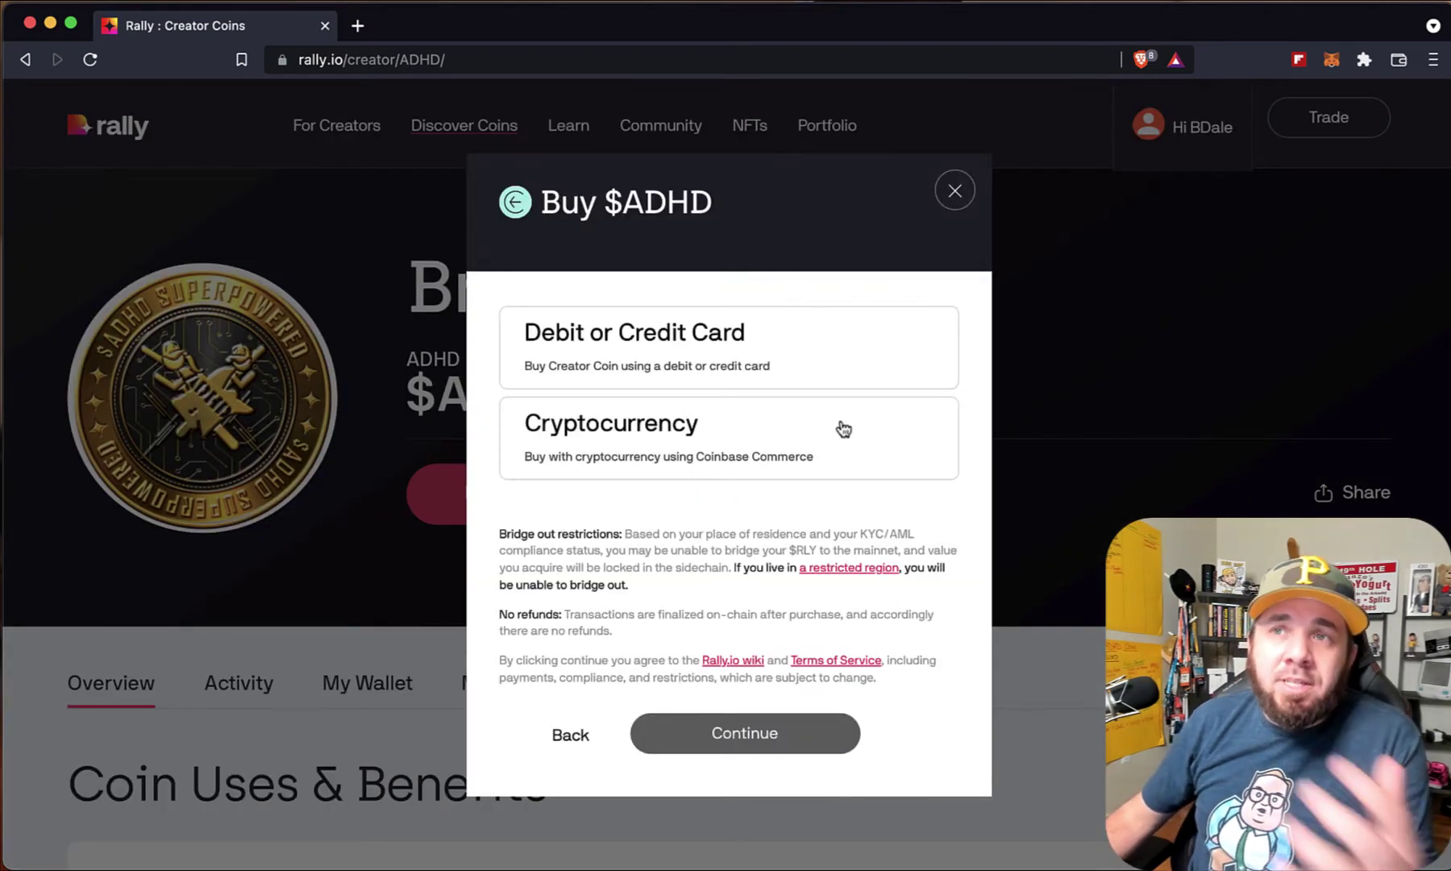
pyautogui.click(716, 349)
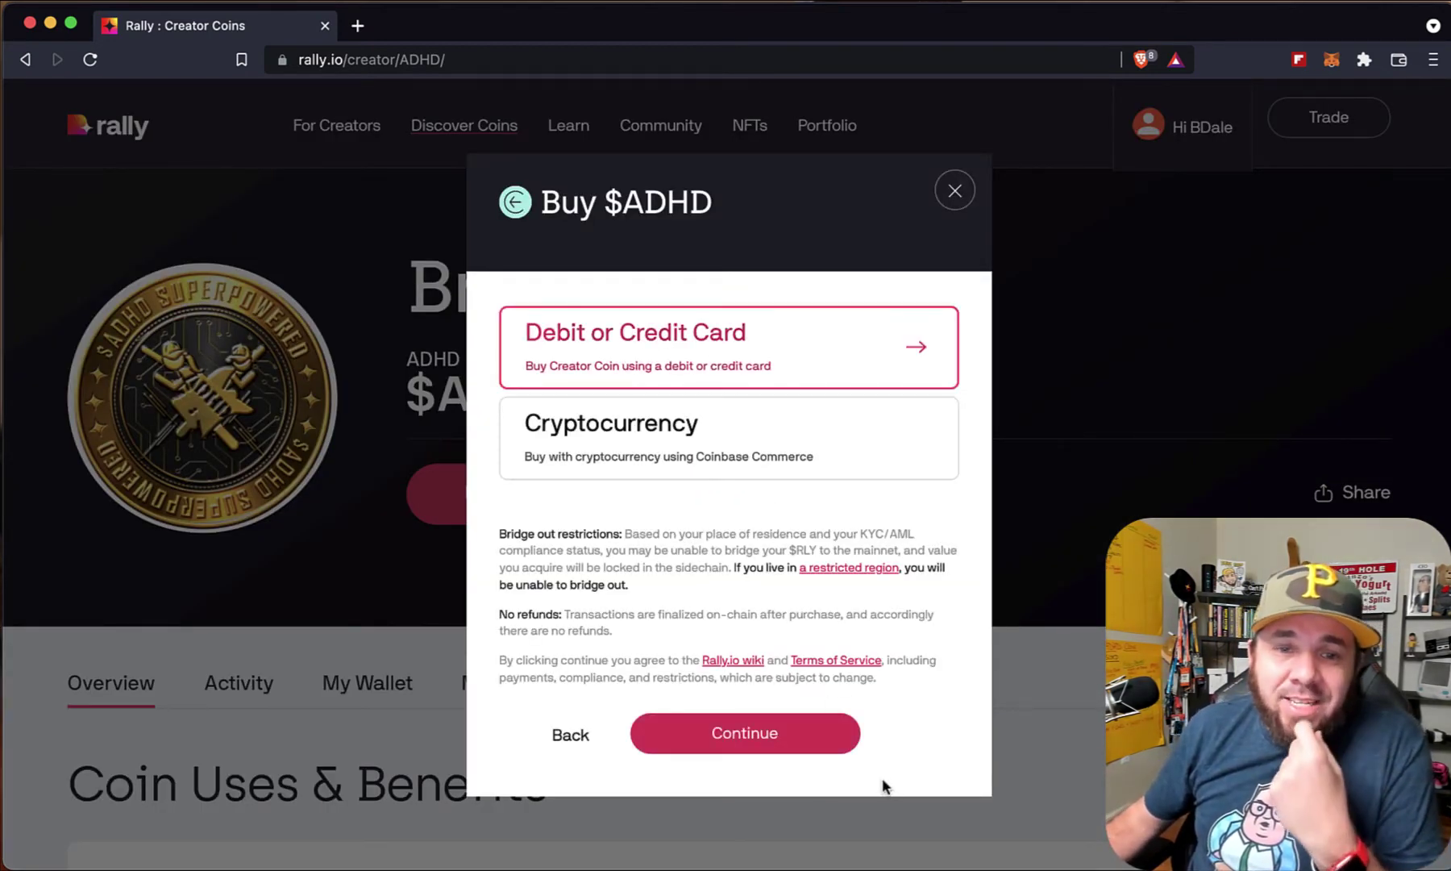
pyautogui.click(779, 739)
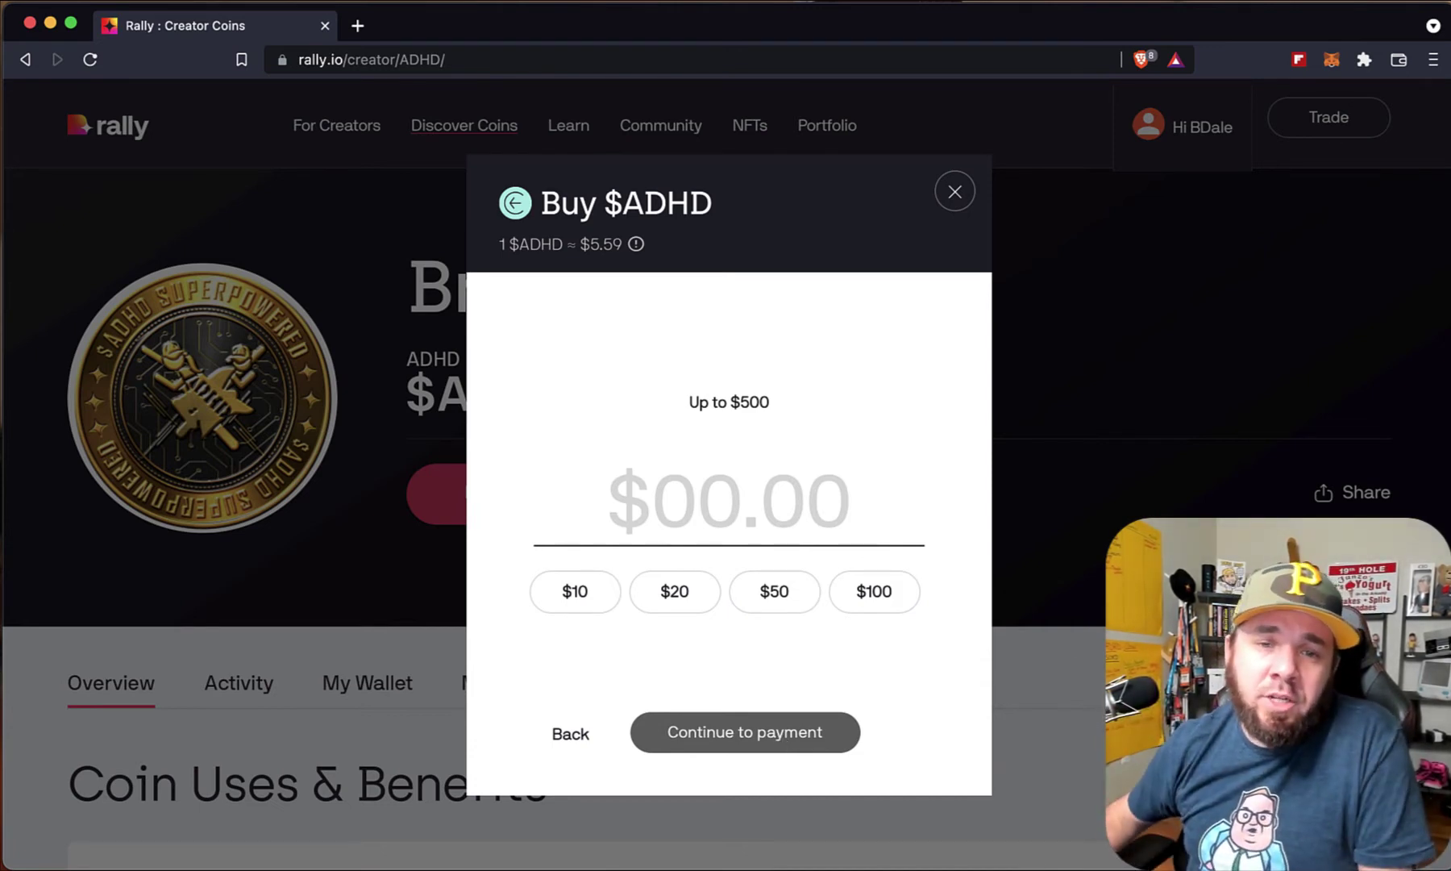
pyautogui.click(811, 486)
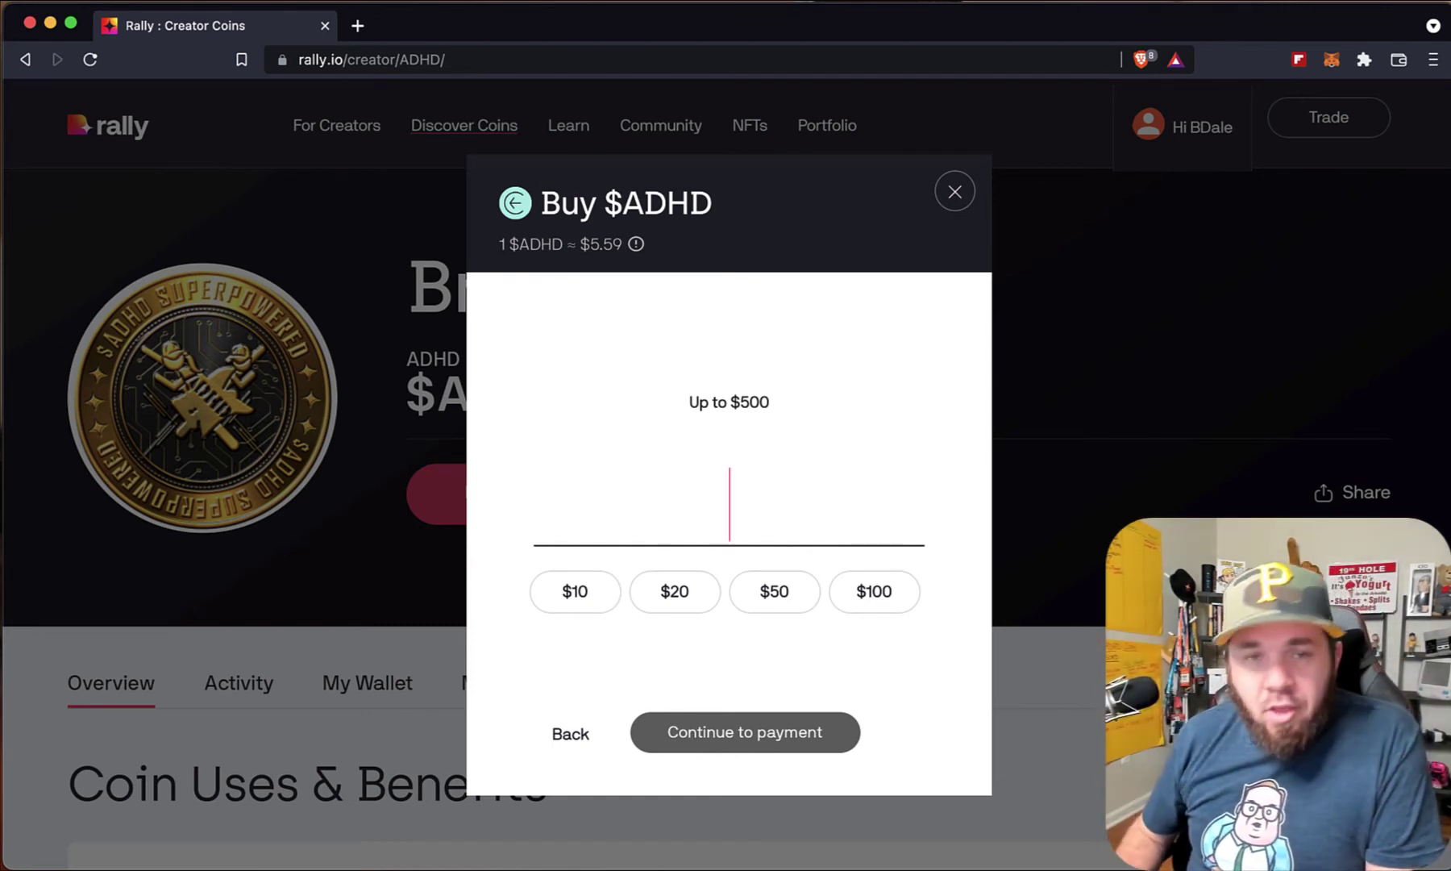
pyautogui.write('500')
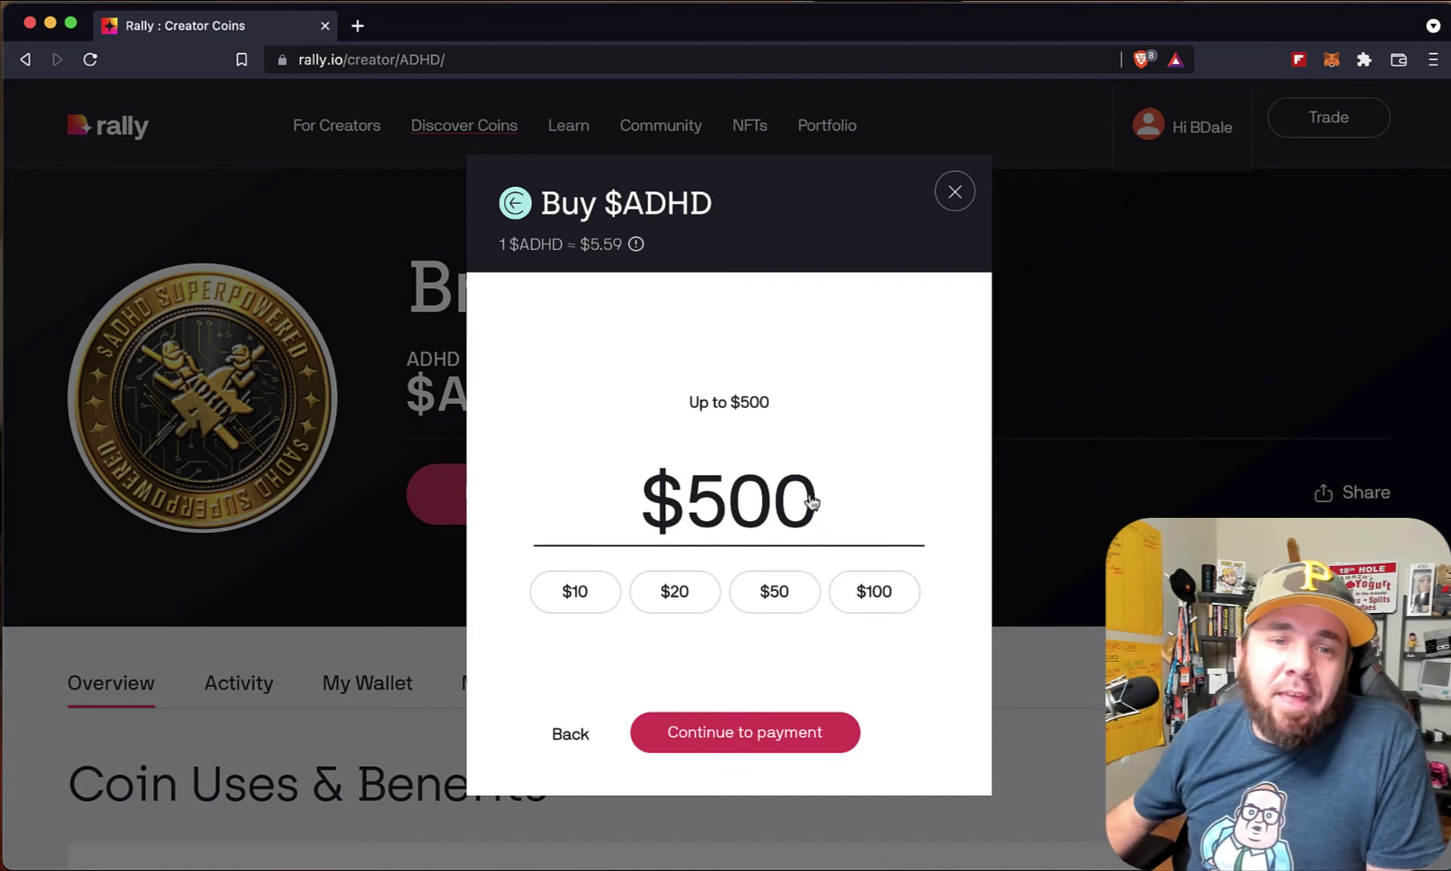
pyautogui.click(775, 744)
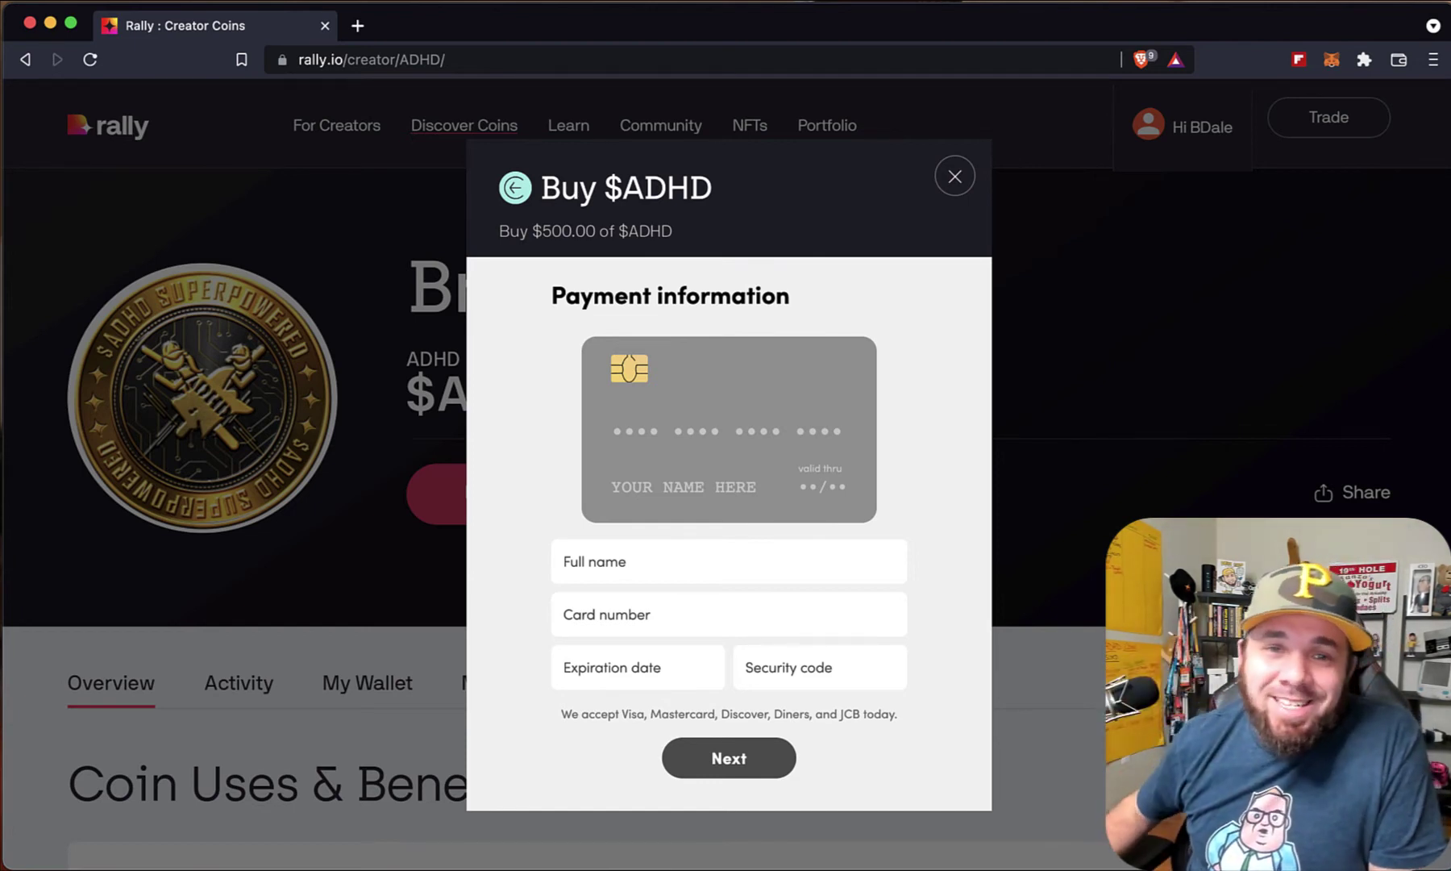
pyautogui.click(955, 176)
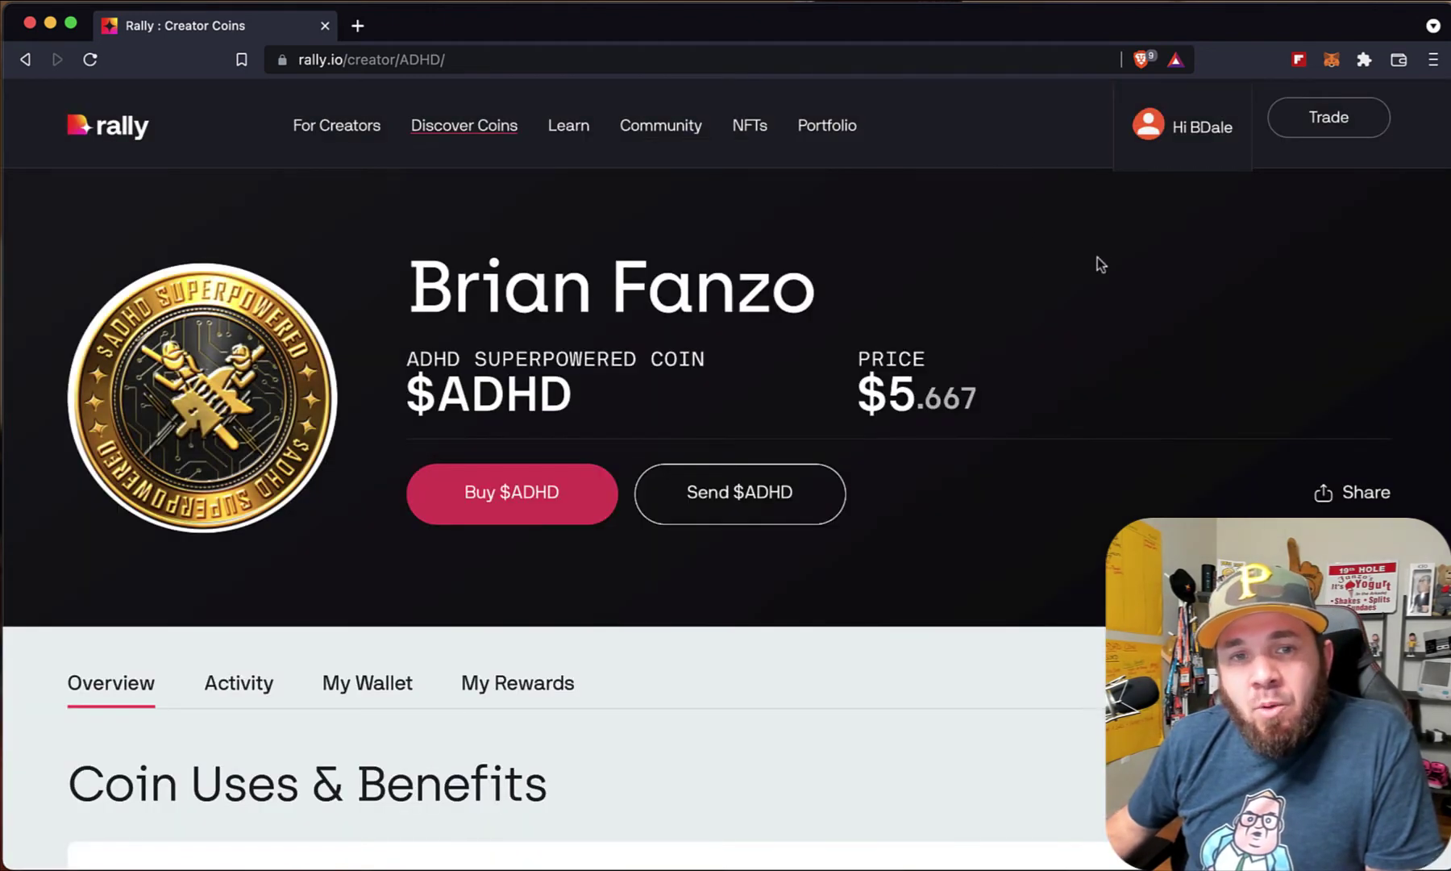
# - In a new tab, go to discord.com, open Discord and select the FanZone server
pyautogui.click(359, 27)
pyautogui.write('dis')
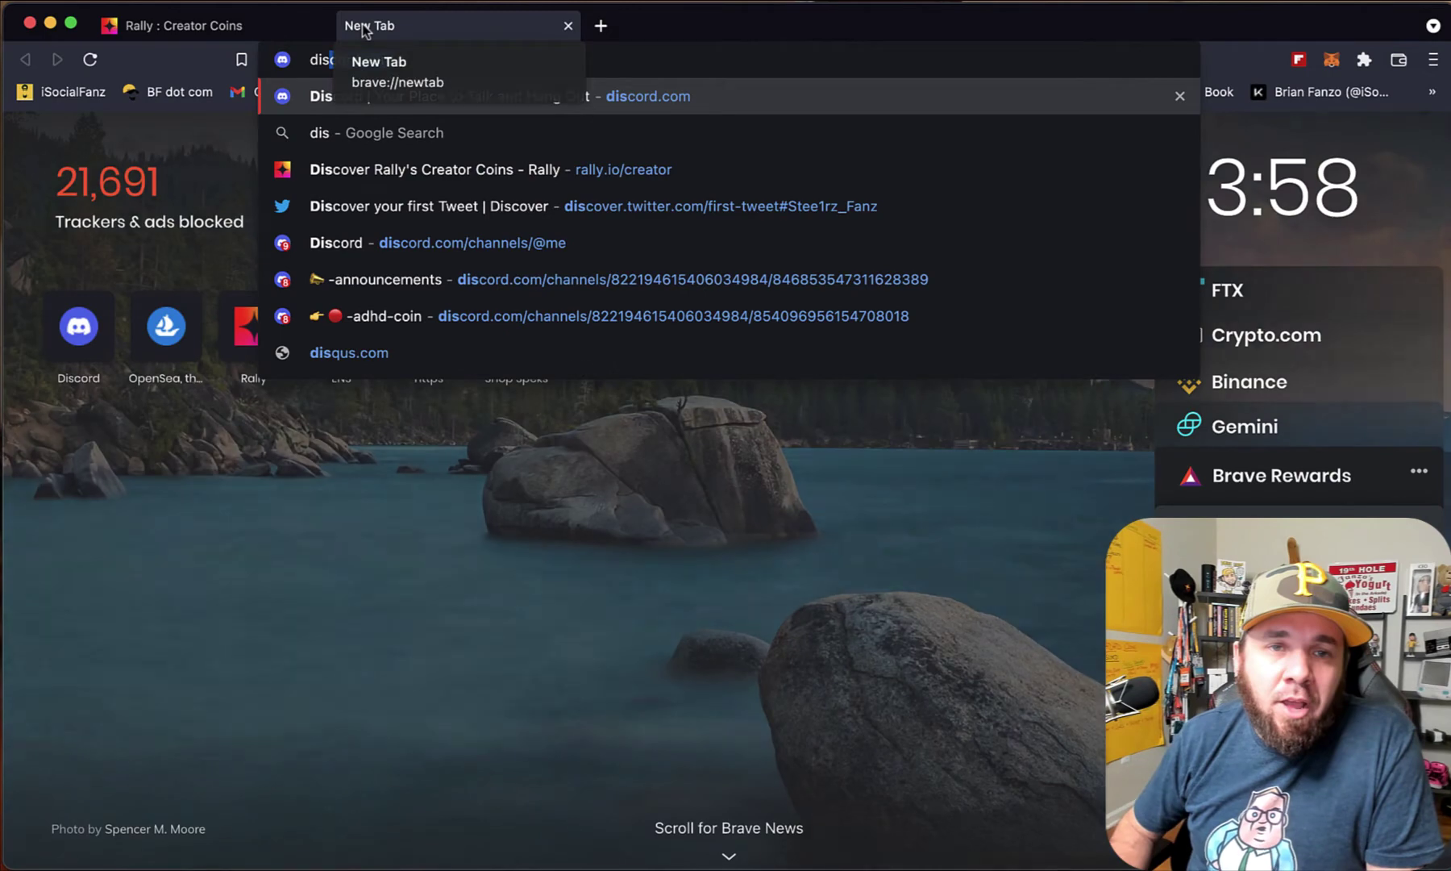
pyautogui.press('Return')
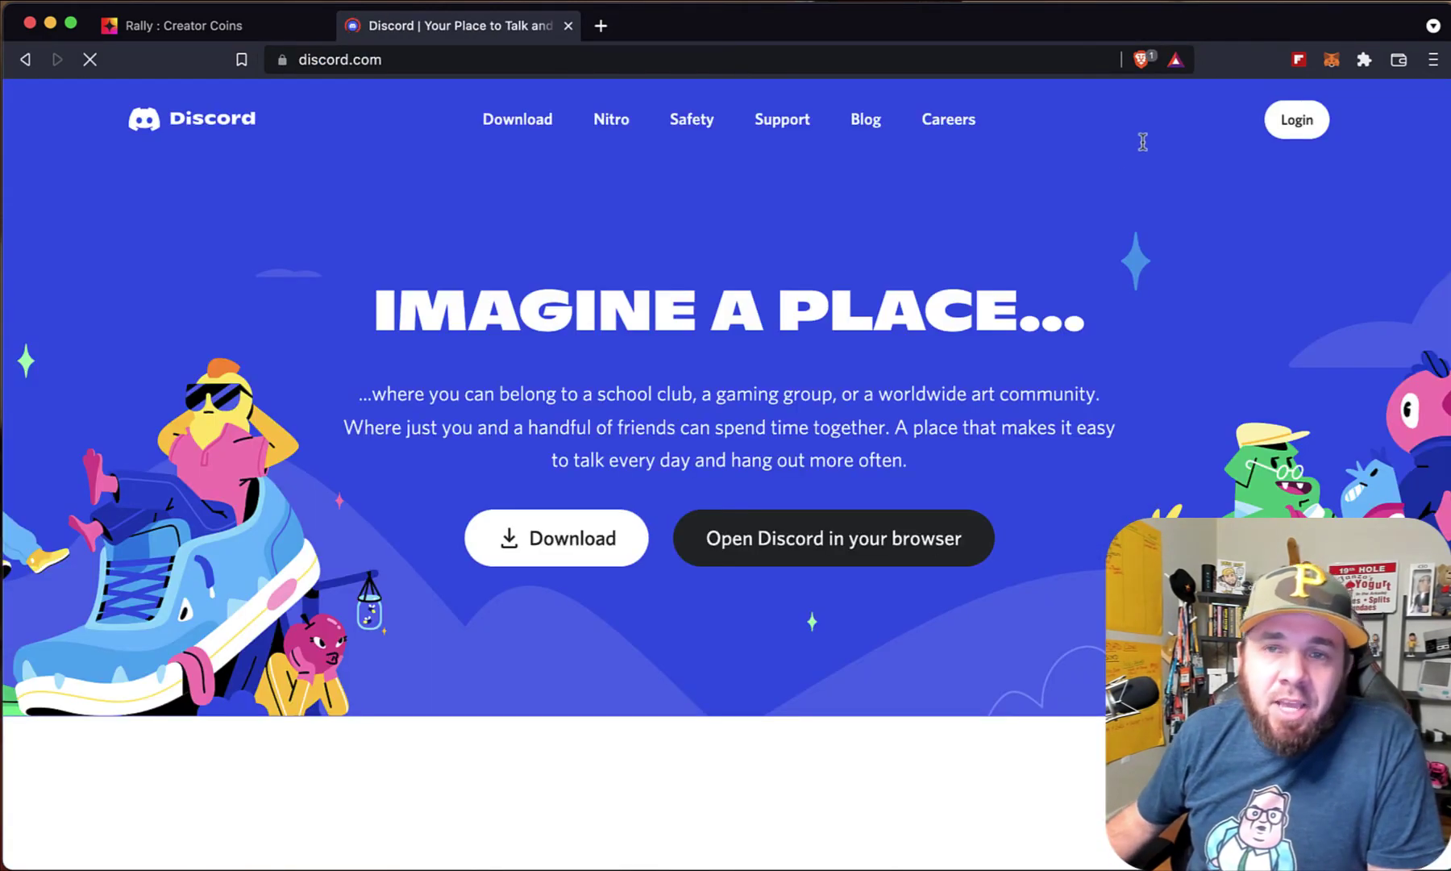
pyautogui.click(1275, 122)
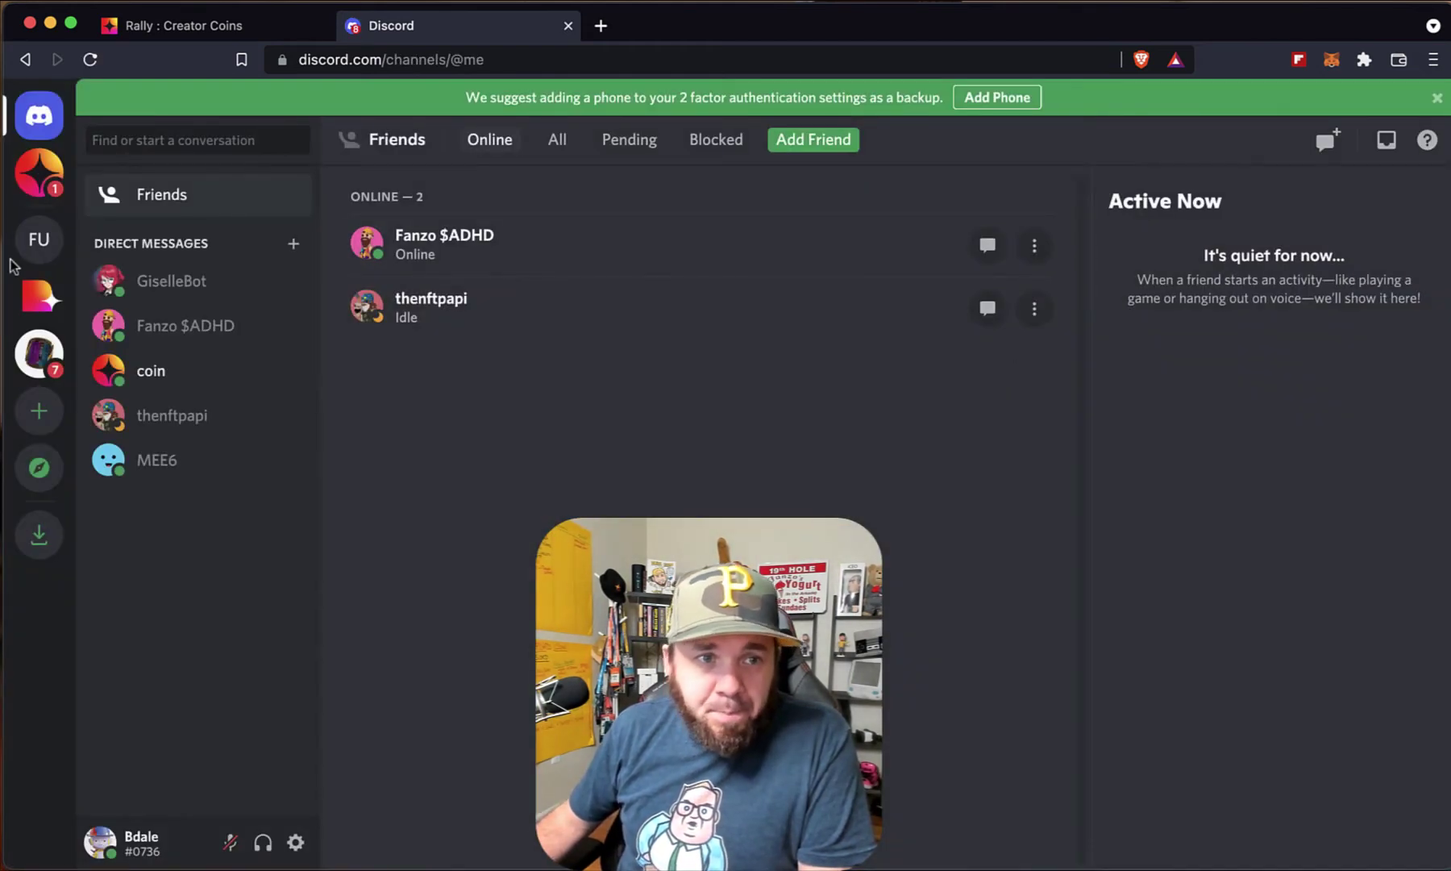
pyautogui.click(40, 361)
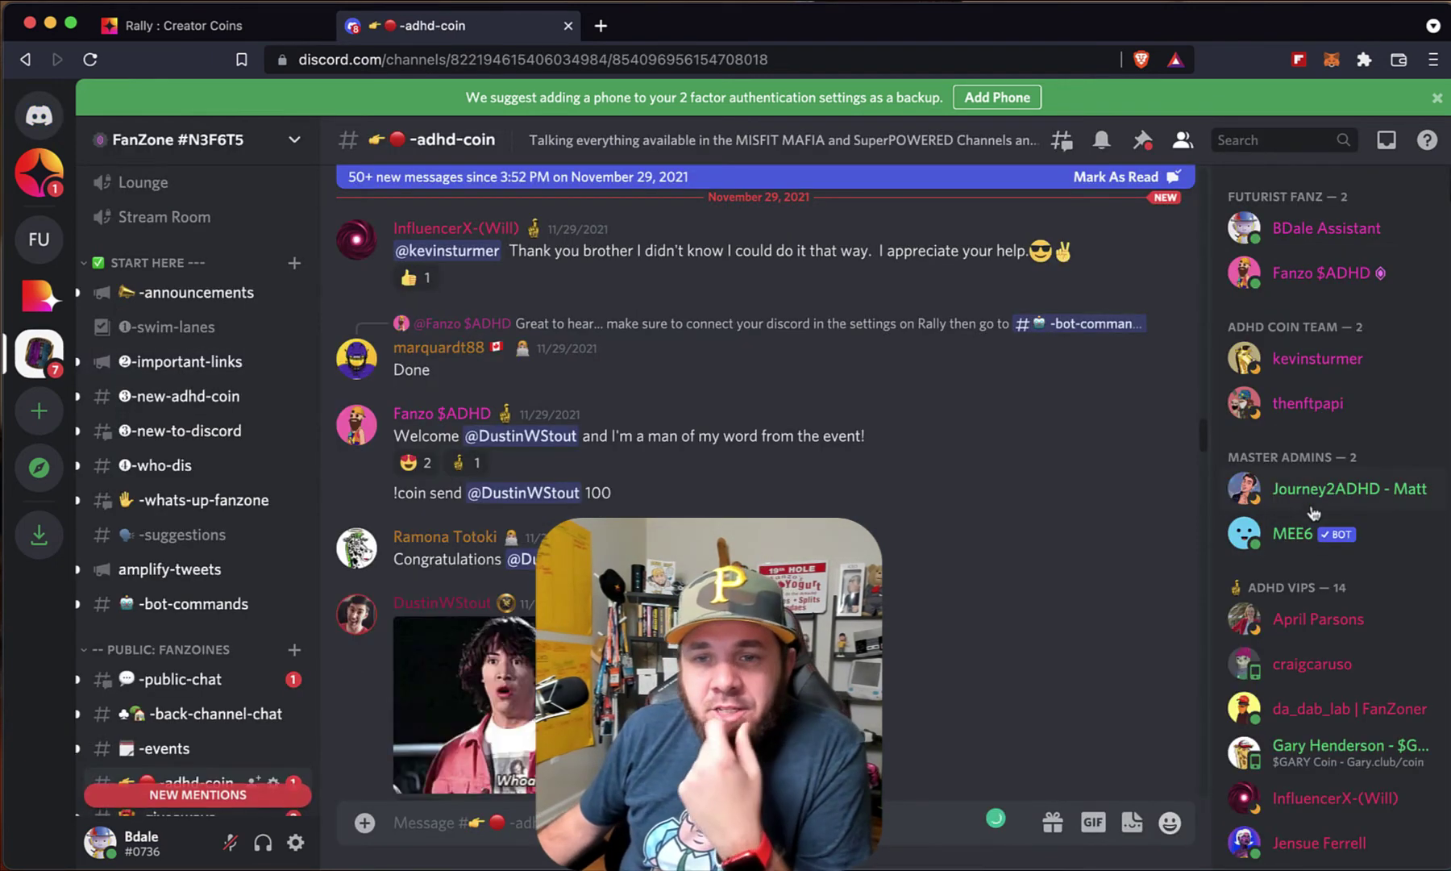
pyautogui.scroll(-2, 1322, 524)
pyautogui.scroll(-3, 1321, 525)
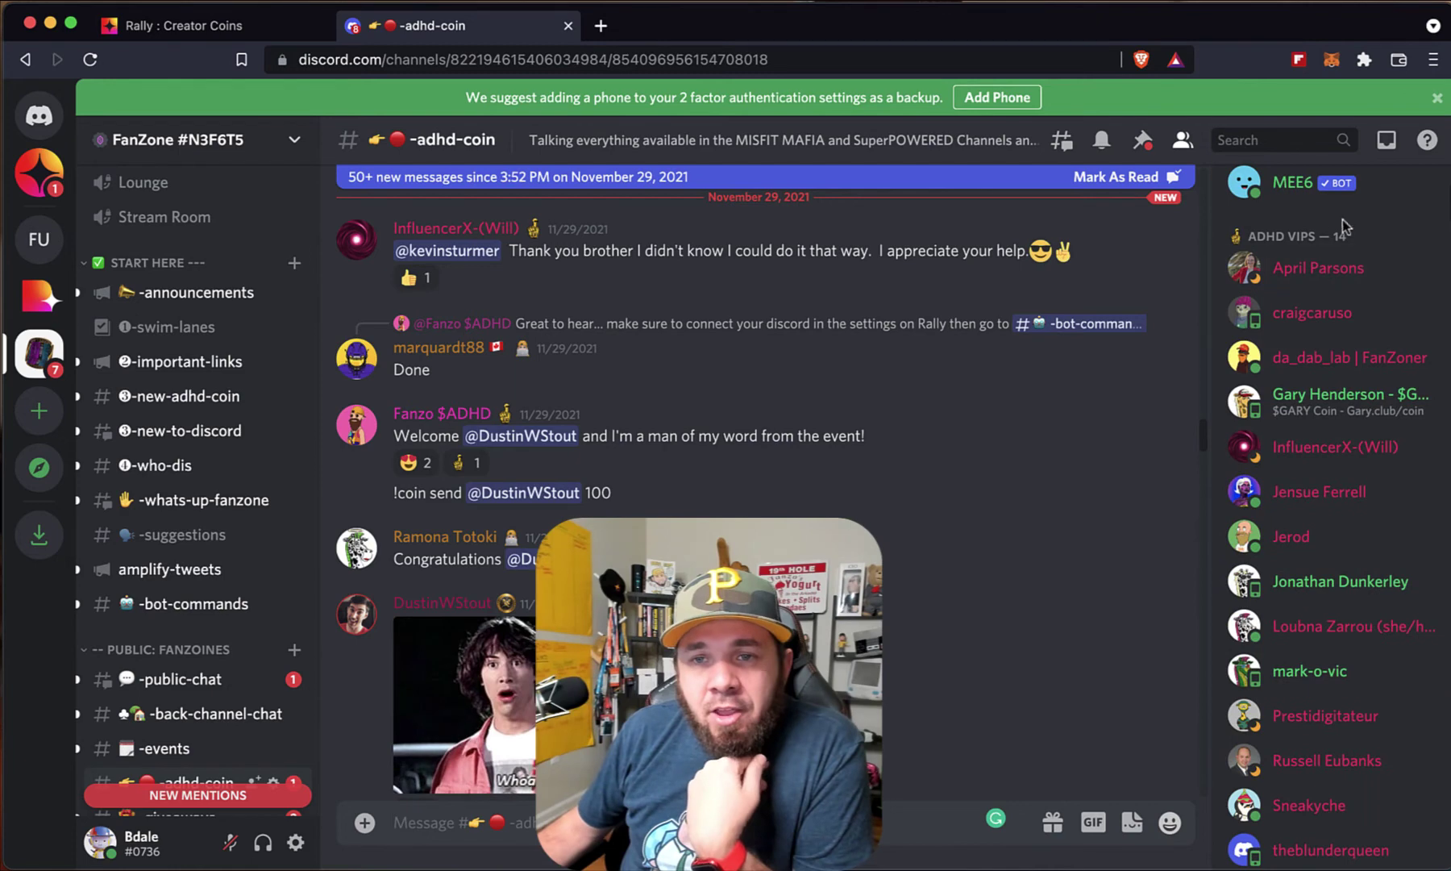
pyautogui.scroll(-14, 1334, 322)
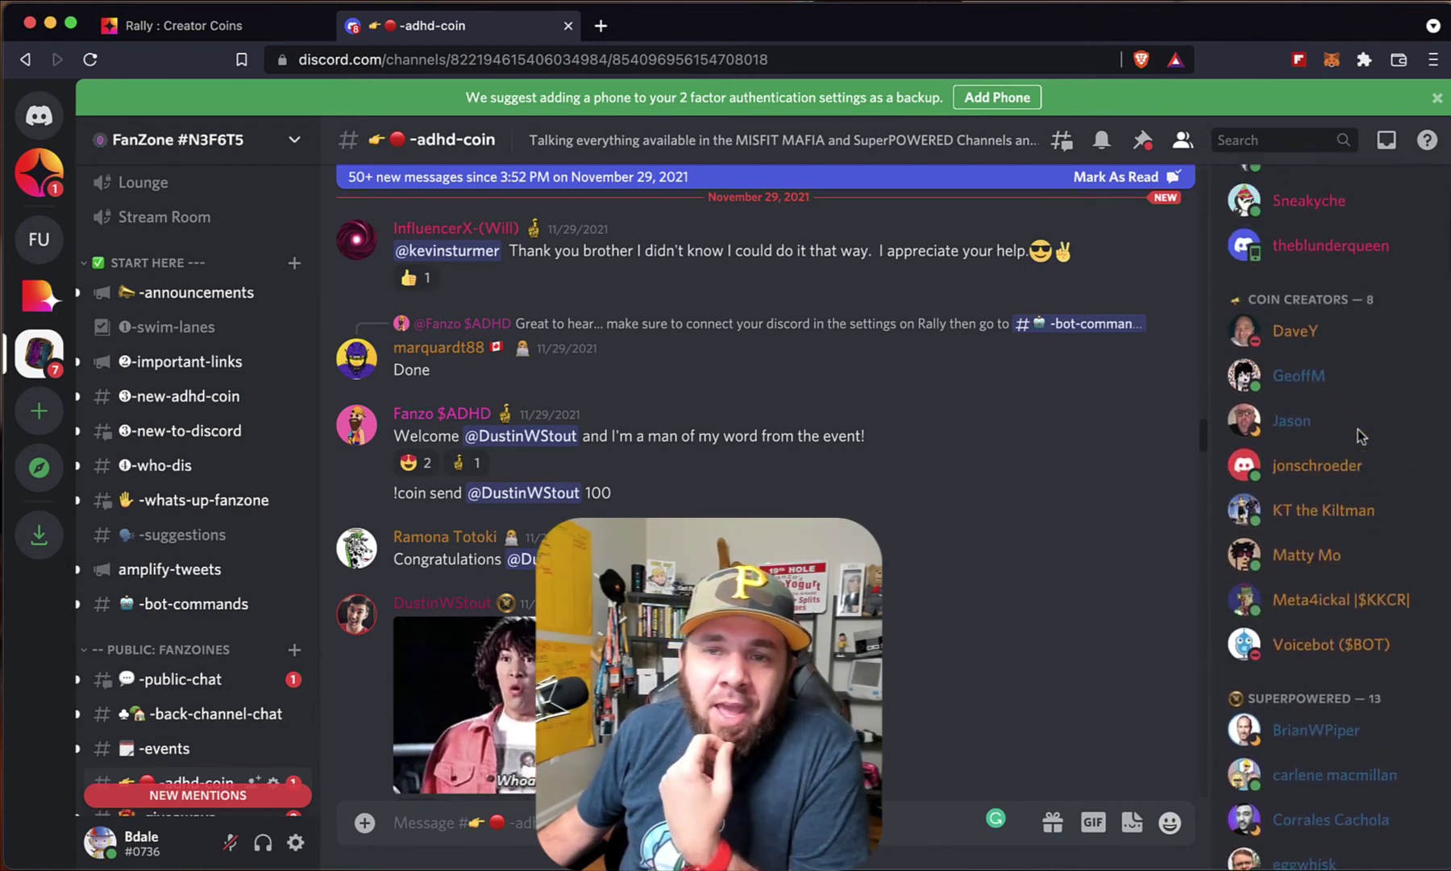
pyautogui.scroll(-15, 1361, 435)
pyautogui.scroll(-4, 1360, 440)
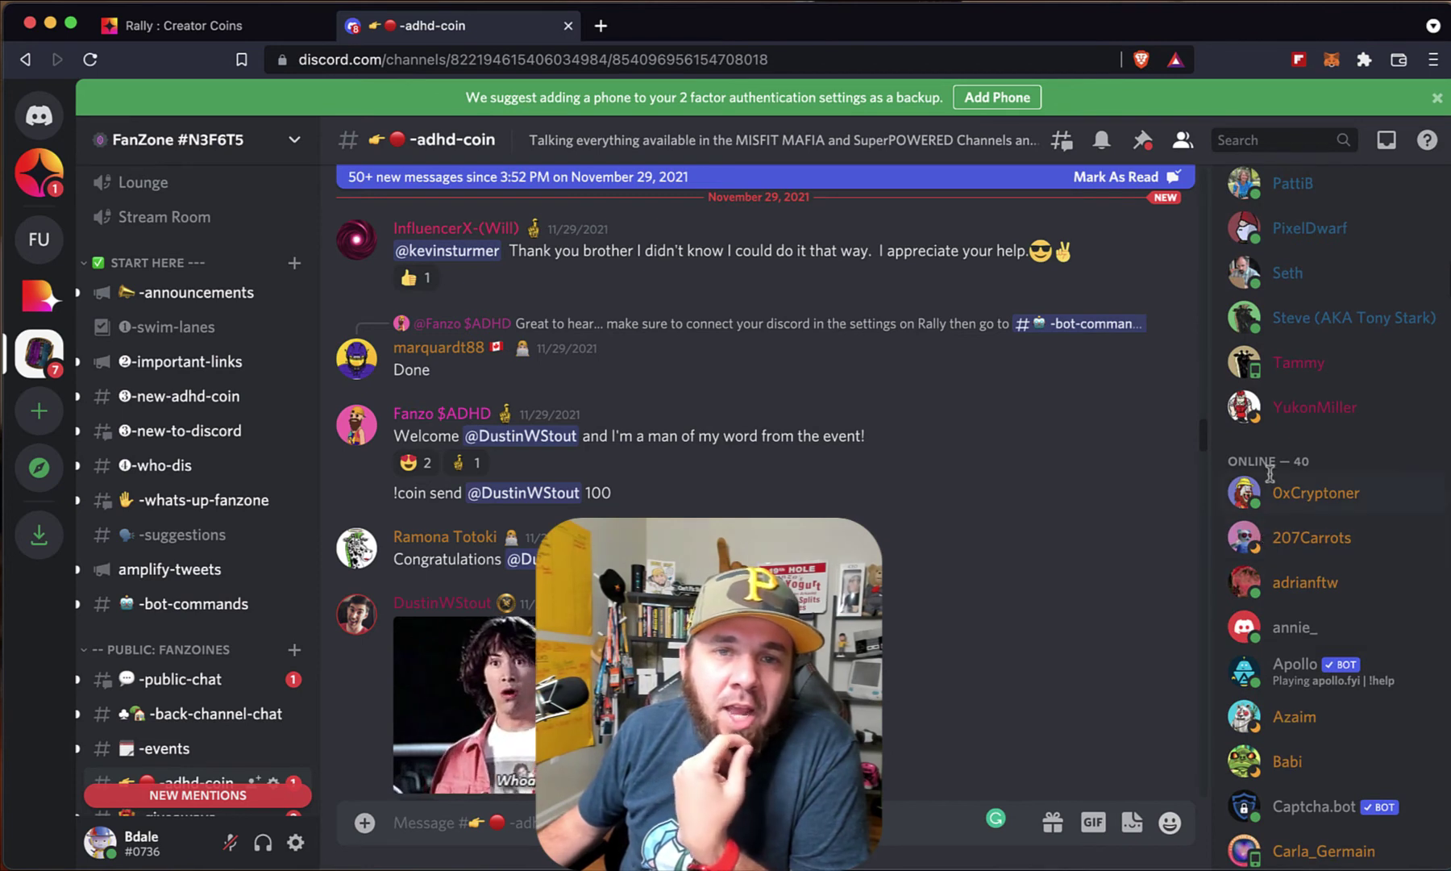
pyautogui.scroll(12, 1271, 482)
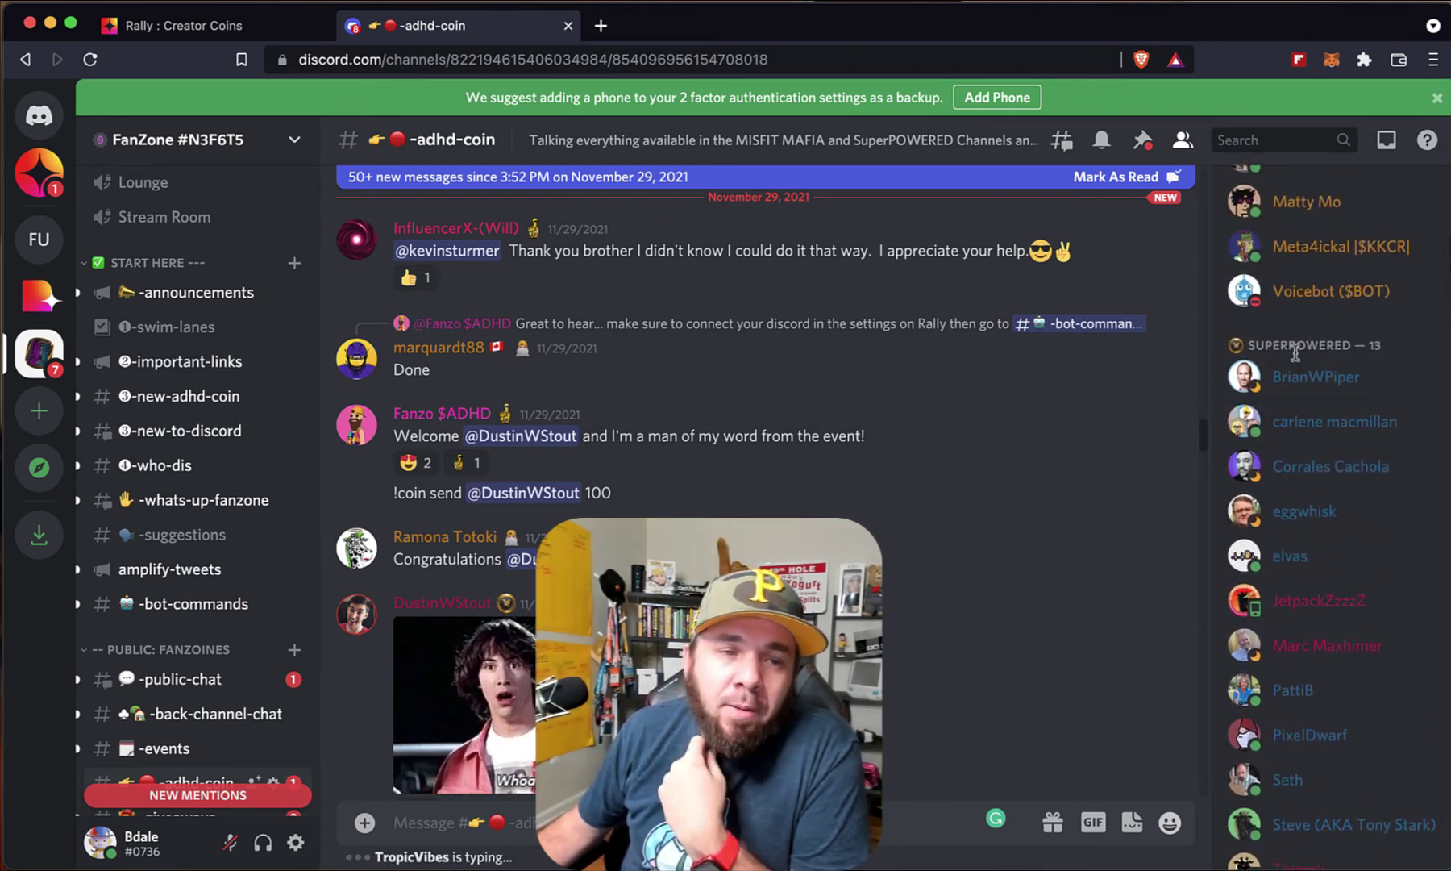
pyautogui.scroll(-5, 212, 637)
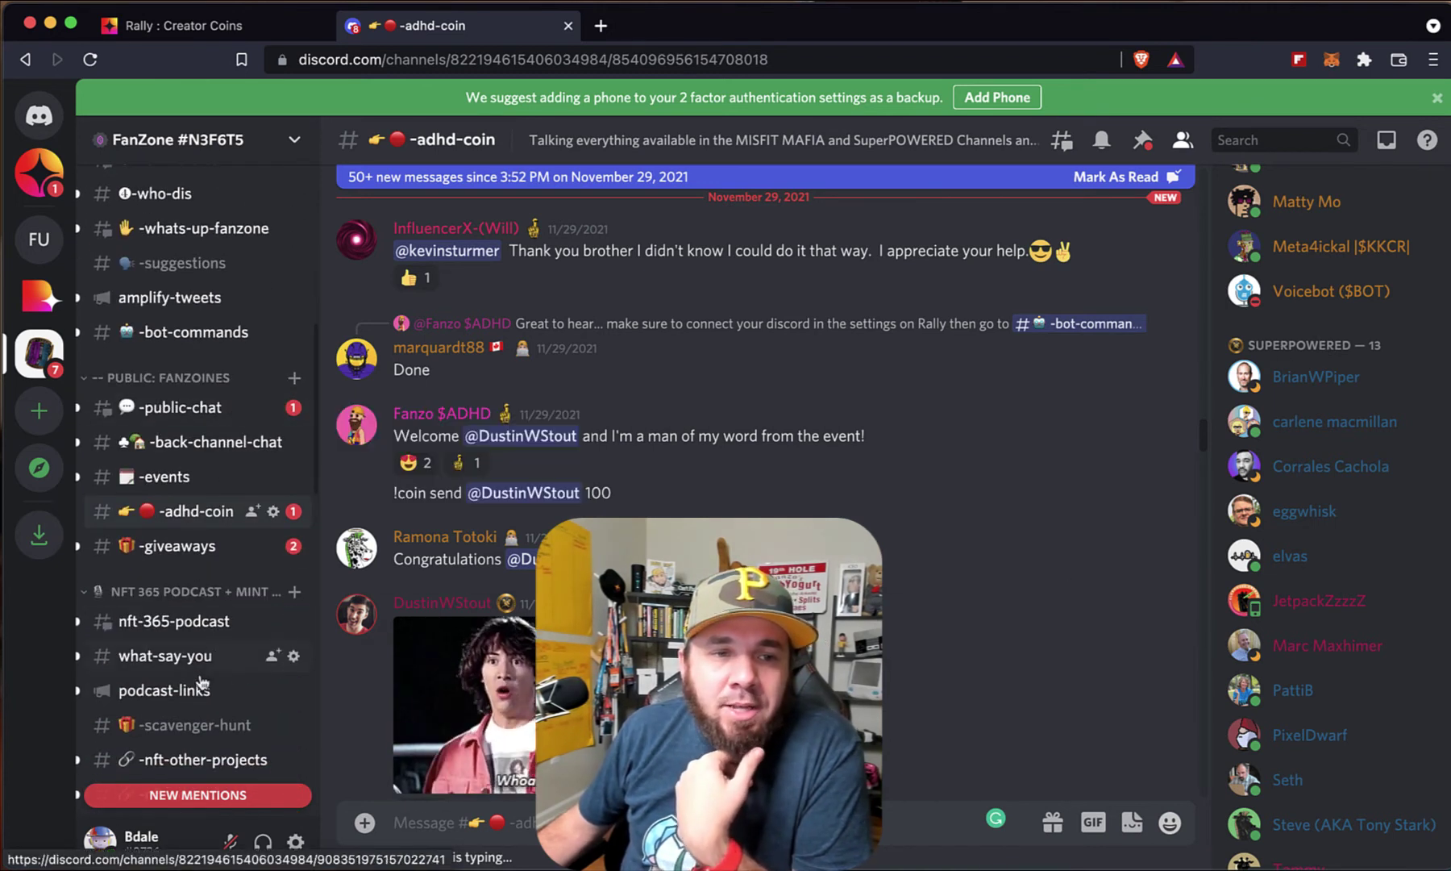
pyautogui.scroll(-3, 208, 278)
pyautogui.scroll(-3, 219, 546)
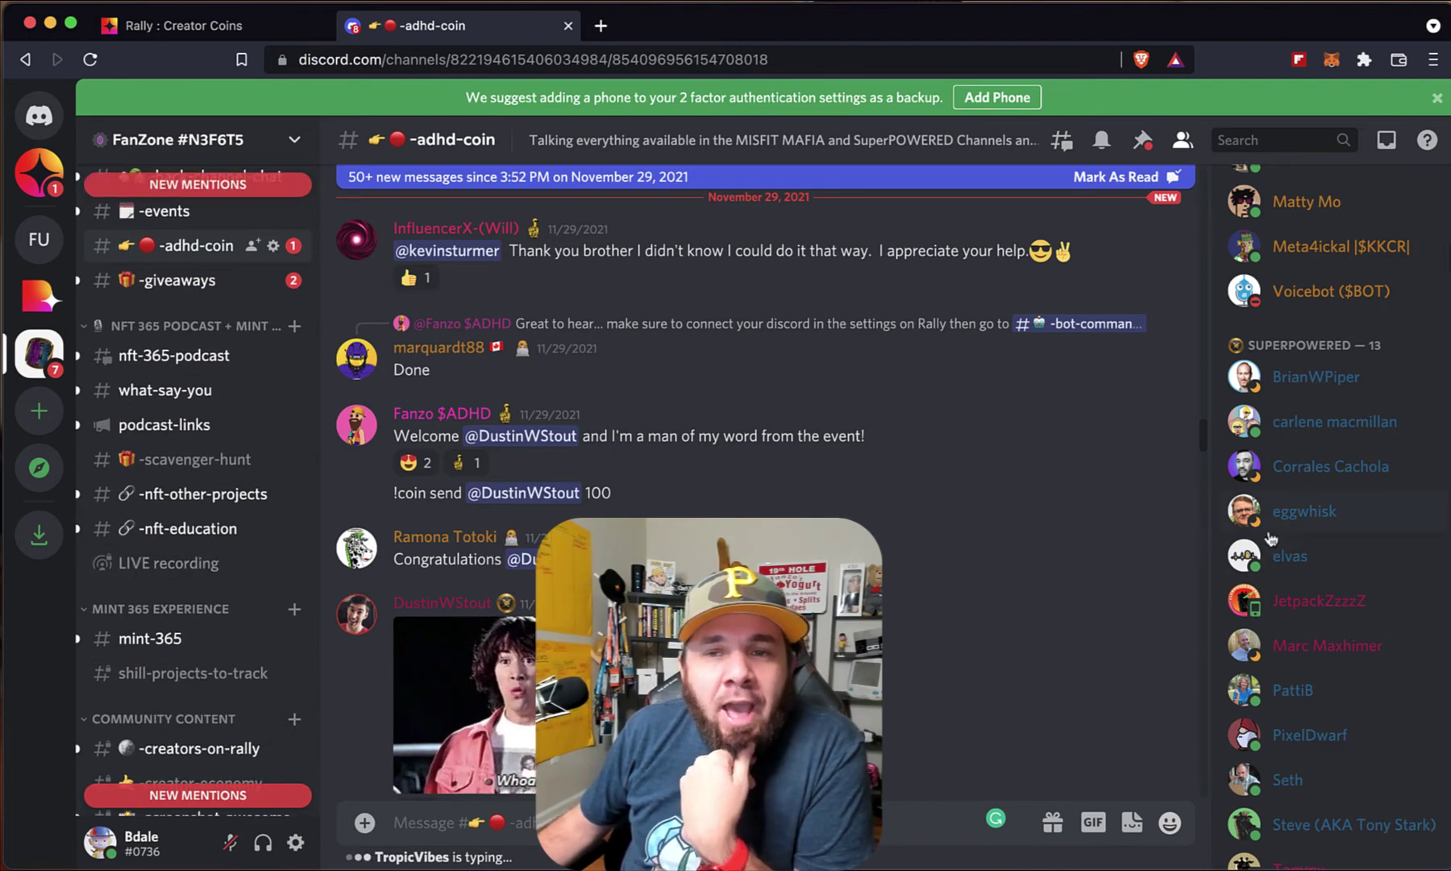
pyautogui.scroll(8, 1331, 534)
pyautogui.scroll(15, 1328, 534)
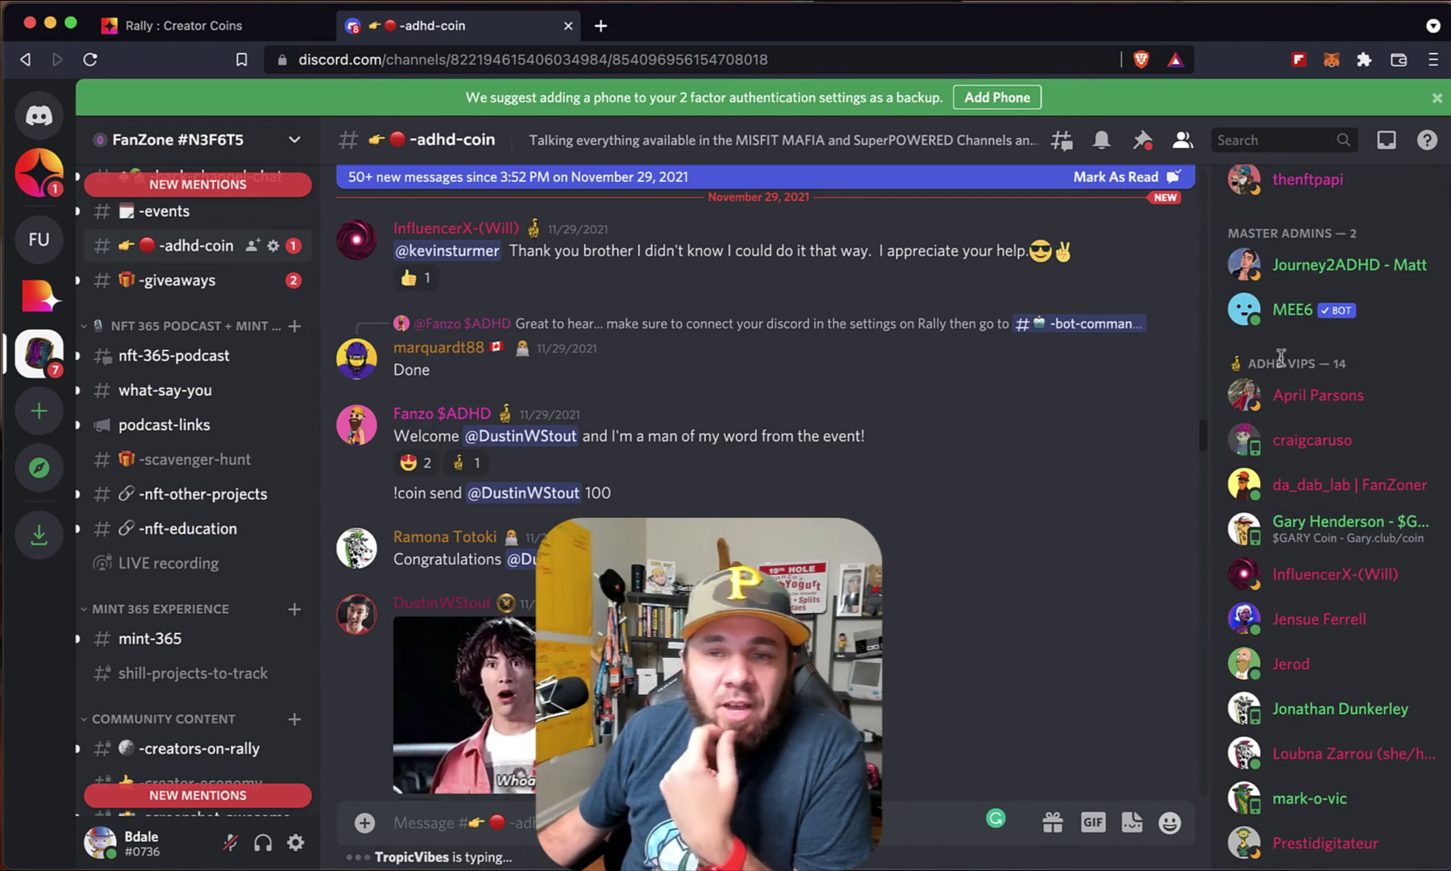
pyautogui.scroll(-3, 1314, 484)
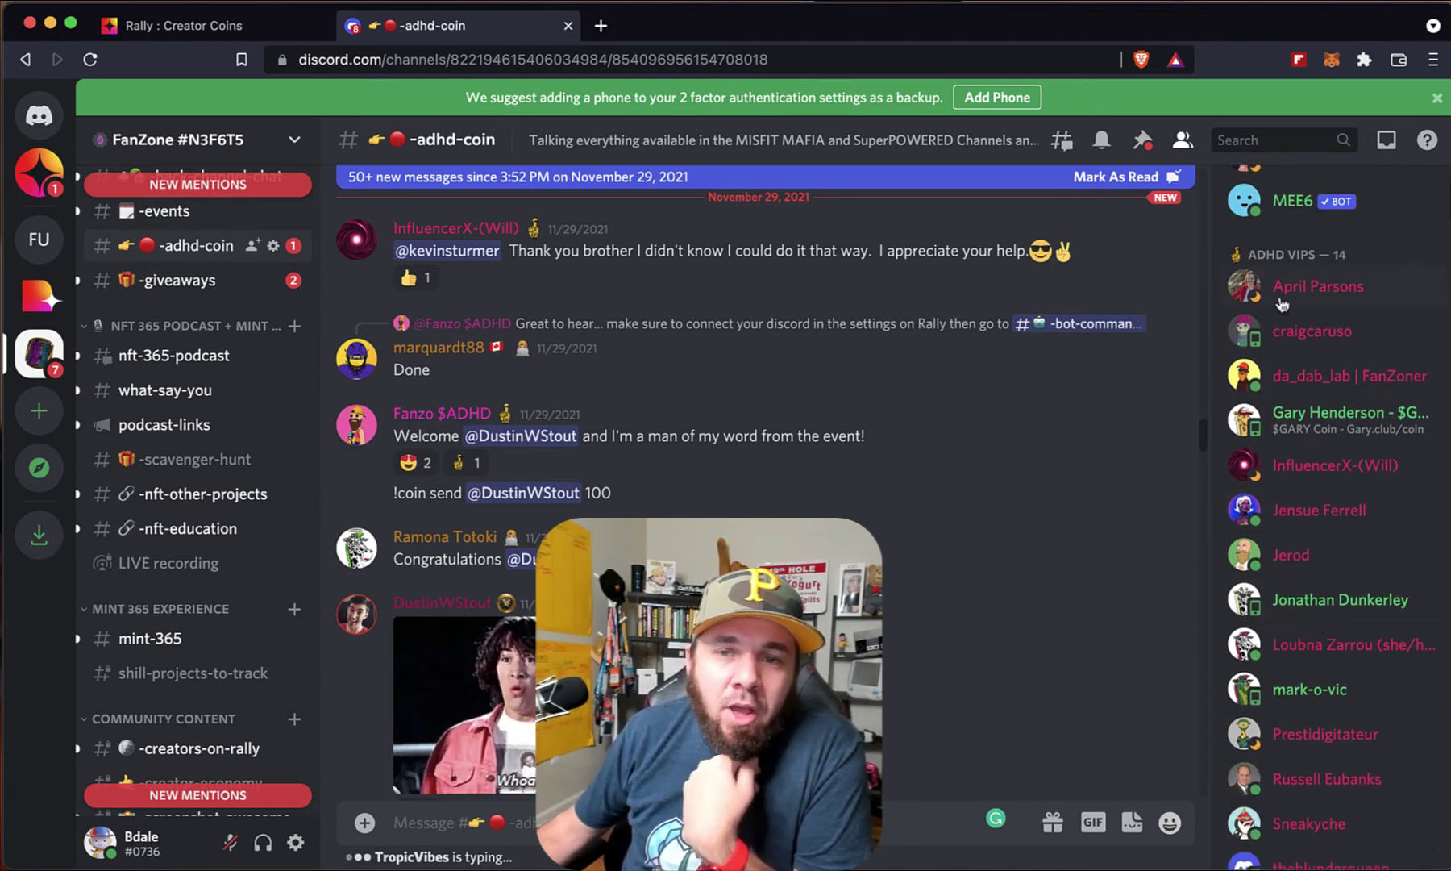
pyautogui.scroll(8, 1323, 348)
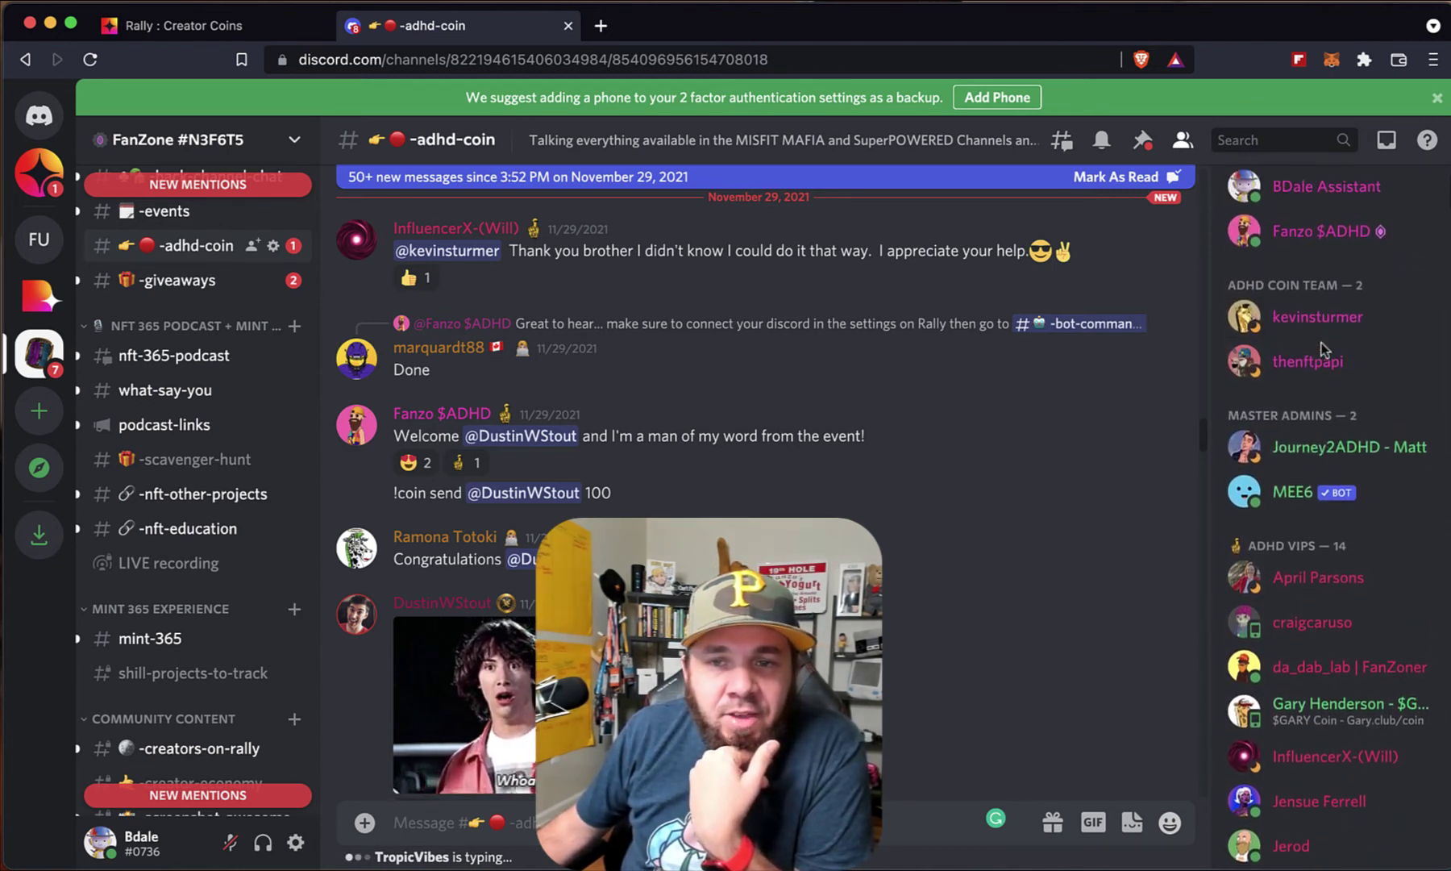
pyautogui.scroll(-2, 1335, 486)
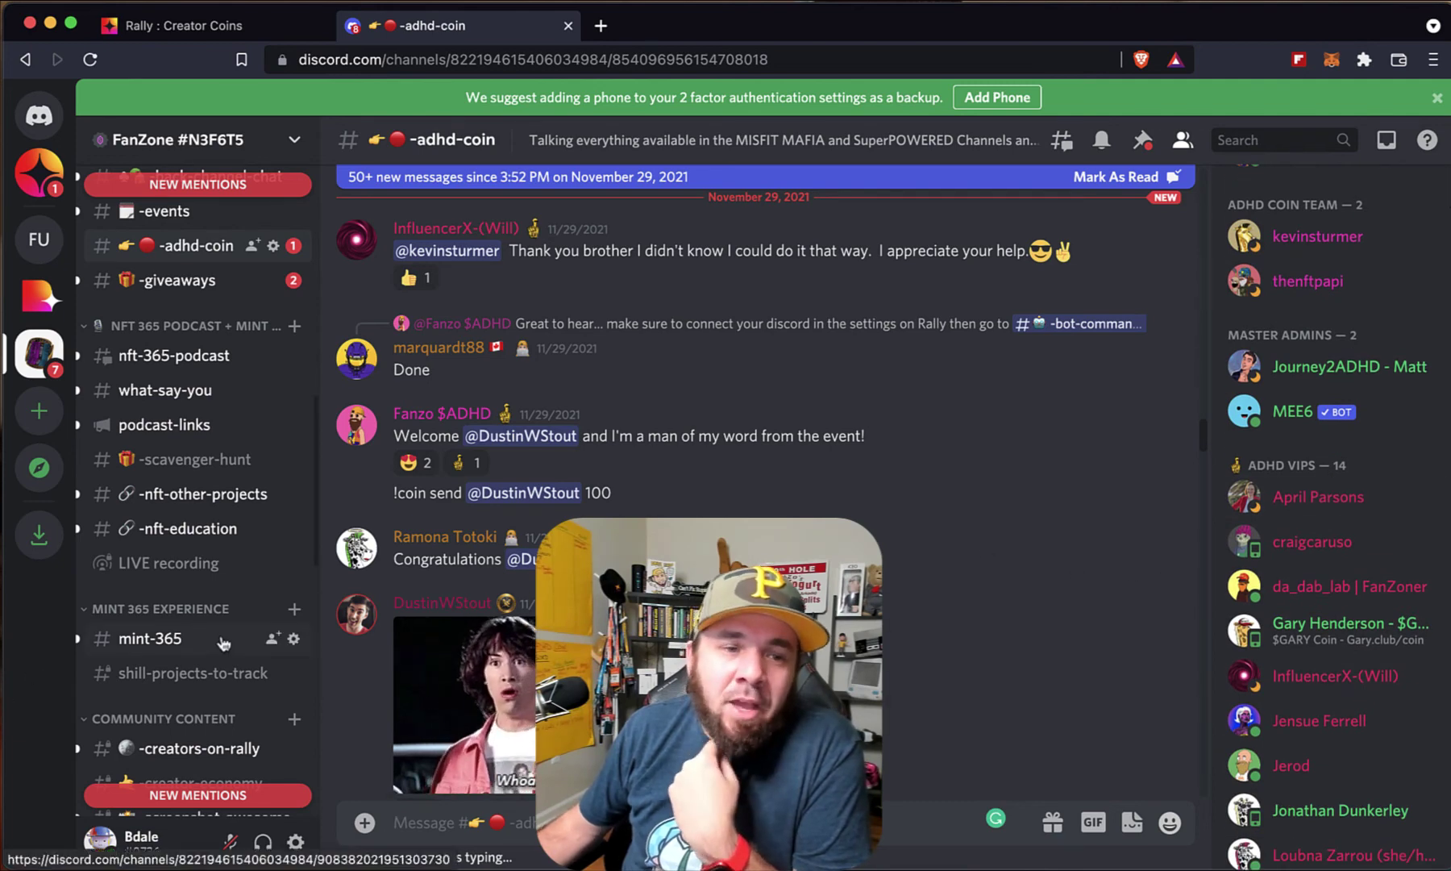
pyautogui.scroll(-8, 225, 633)
pyautogui.scroll(-9, 225, 637)
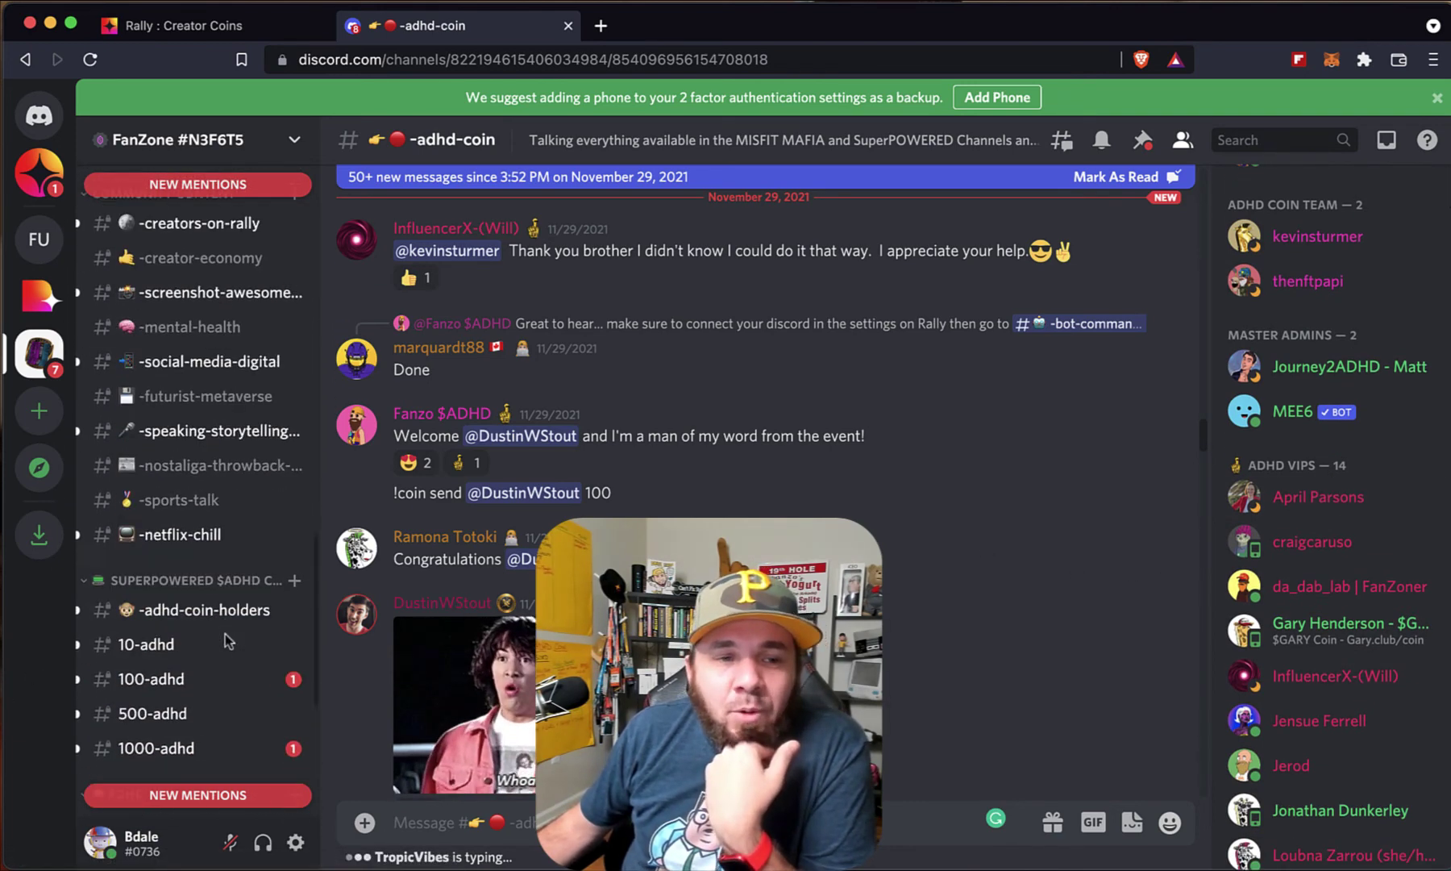
pyautogui.scroll(-1, 222, 641)
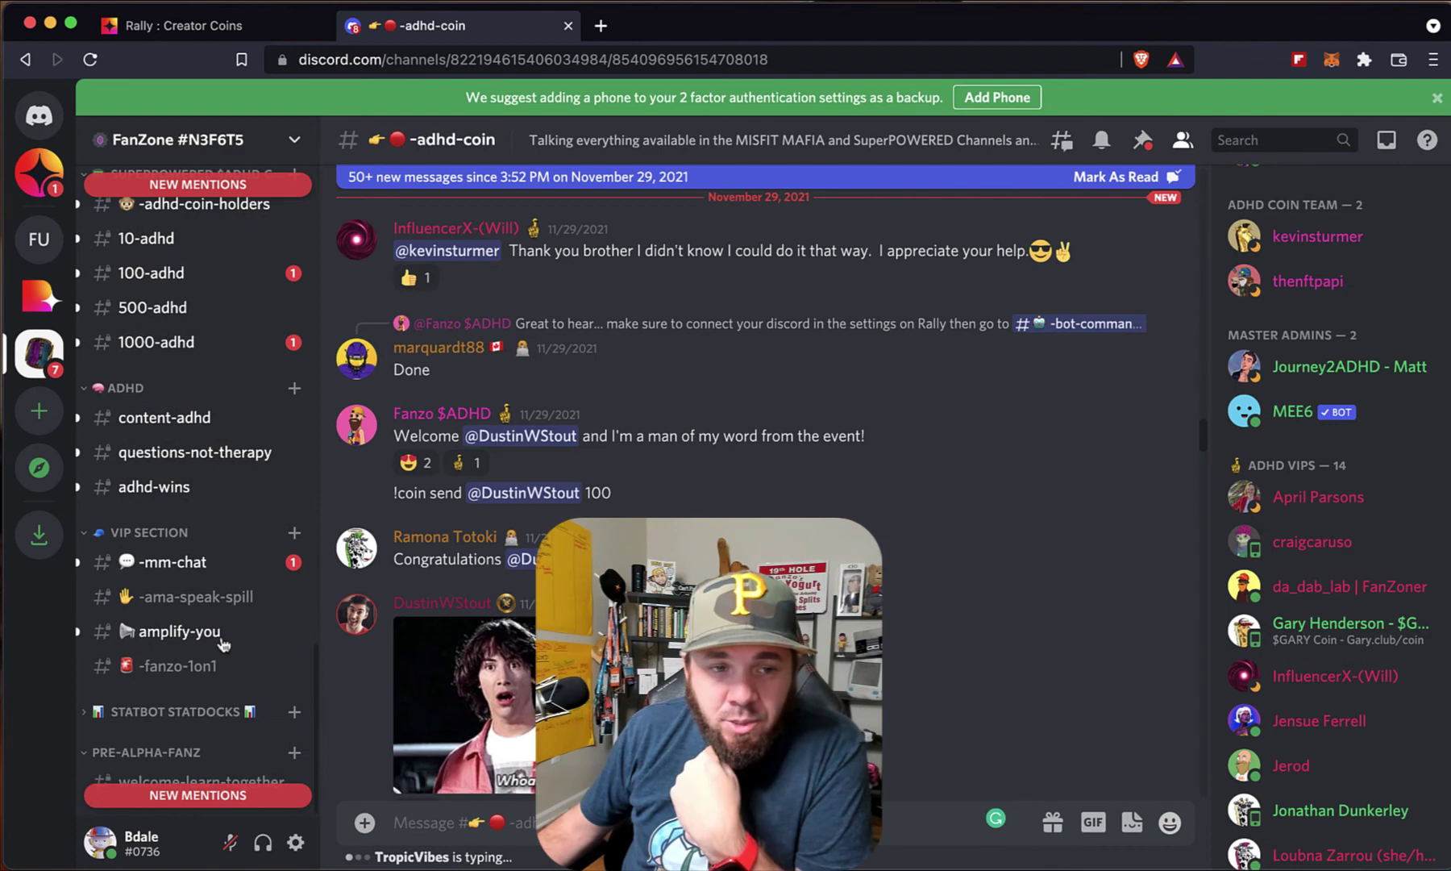